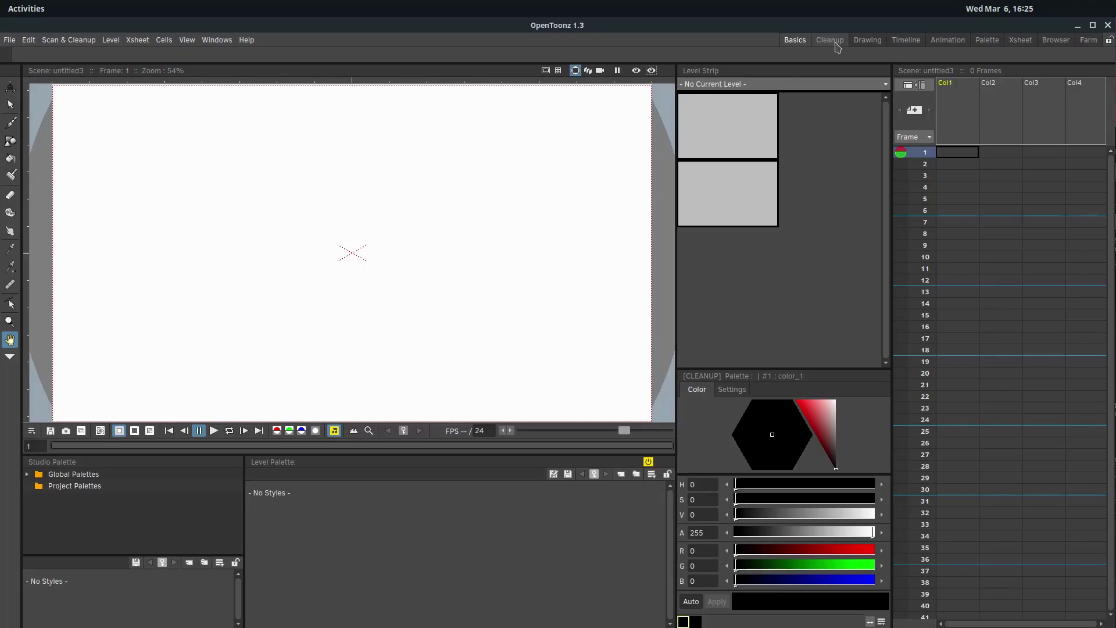
Scroll the room tabs over to Animation and back to the Basics room
scroll(837, 46, "down", 4)
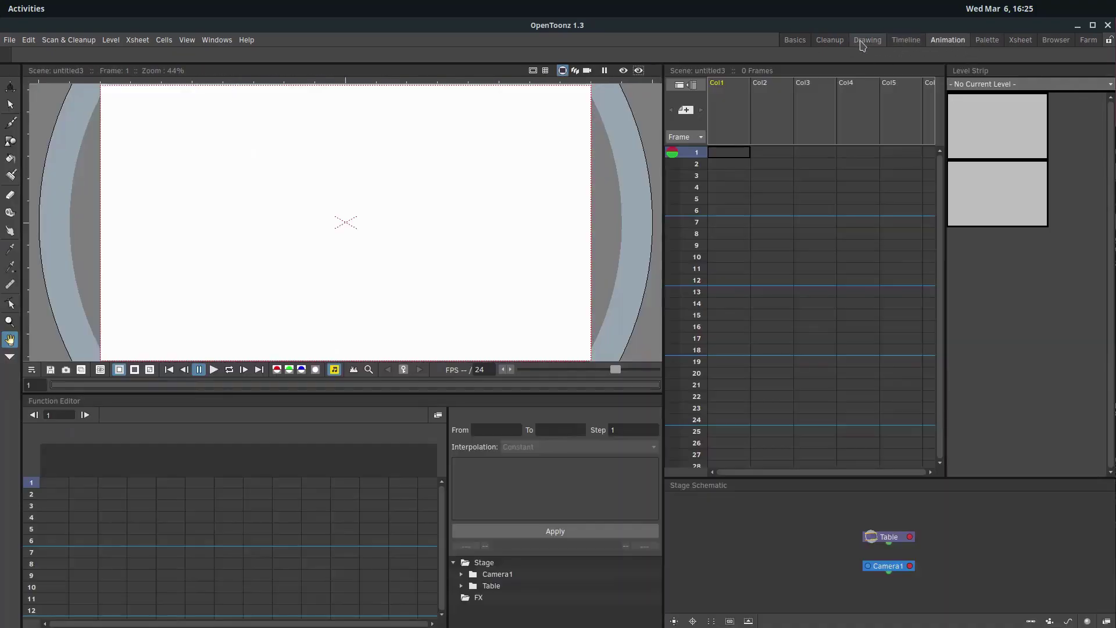
scroll(862, 46, "up", 4)
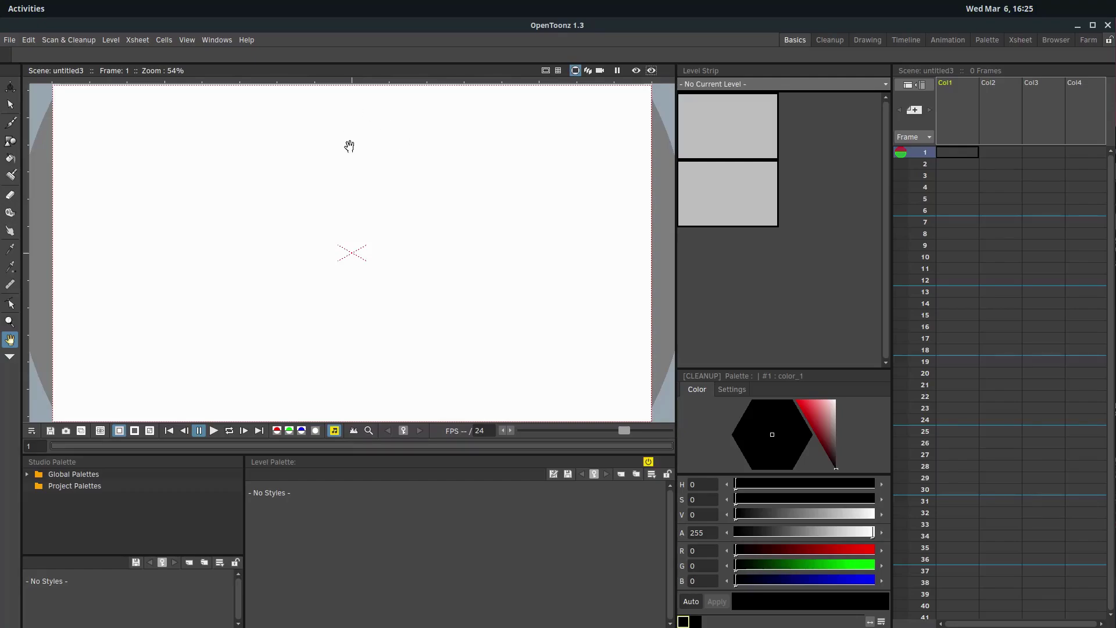
Paint a long curved black brush stroke across the canvas, creating level B in Col1
left_click(10, 104)
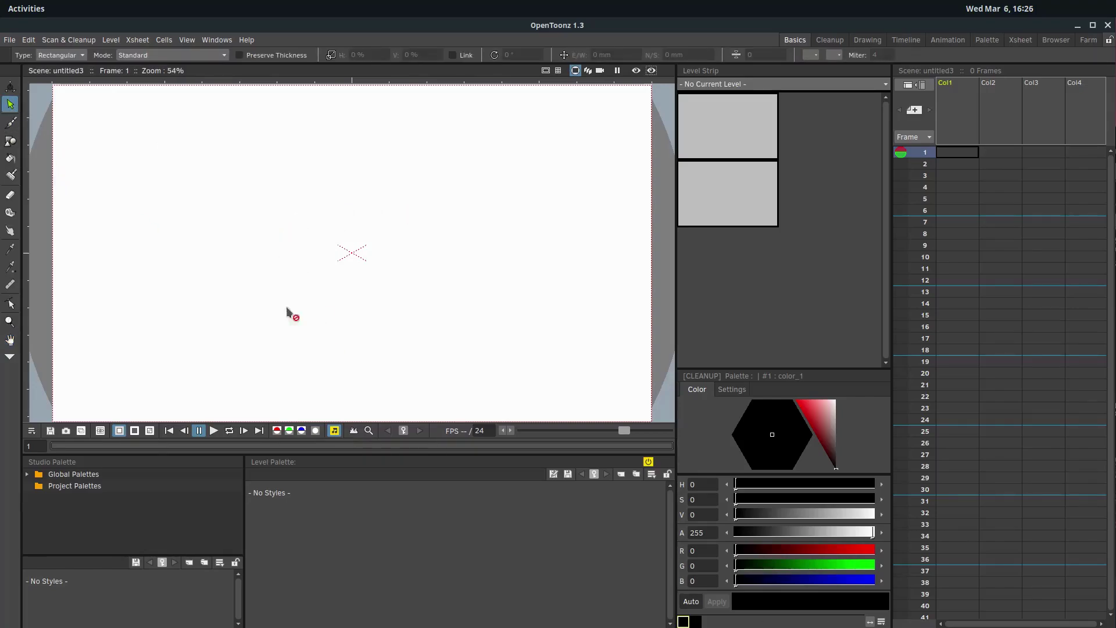
left_click(11, 124)
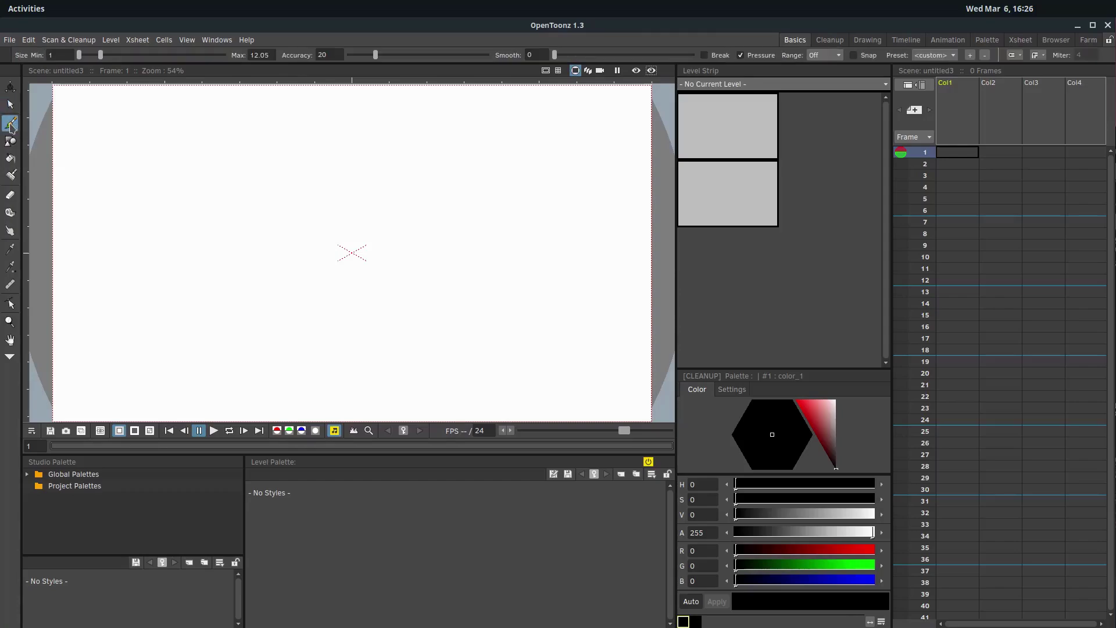
mouse_move(317, 142)
left_mouse_down()
mouse_move(257, 169)
mouse_move(237, 208)
mouse_move(261, 255)
mouse_move(404, 311)
mouse_move(550, 294)
left_mouse_up()
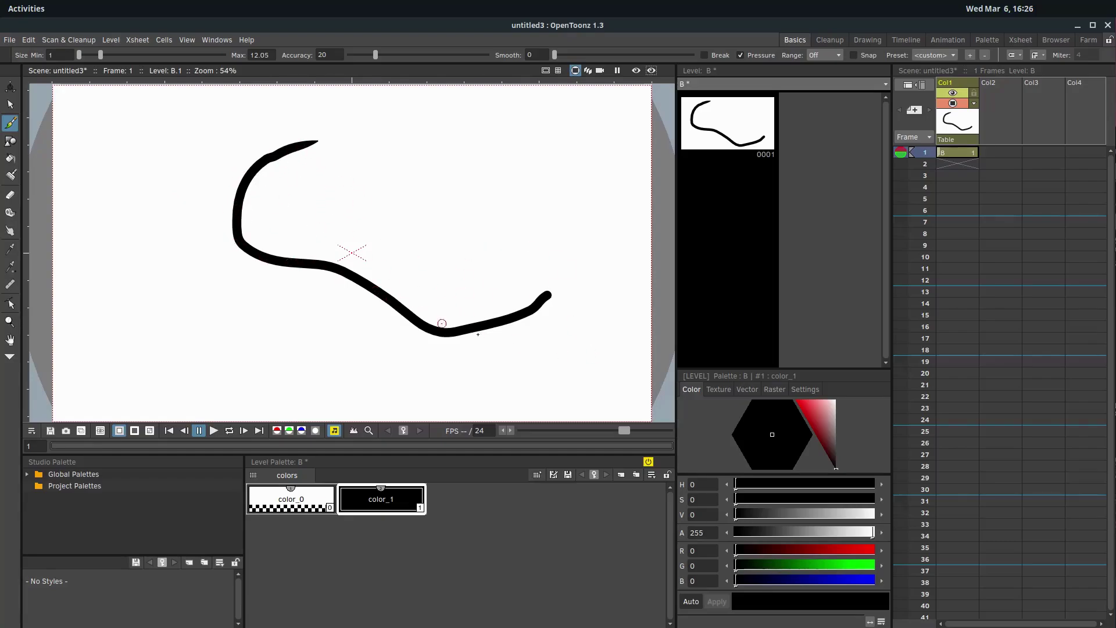
Draw a rectangle above the curve's middle with the Geometric tool set to Rectangle
left_click(11, 142)
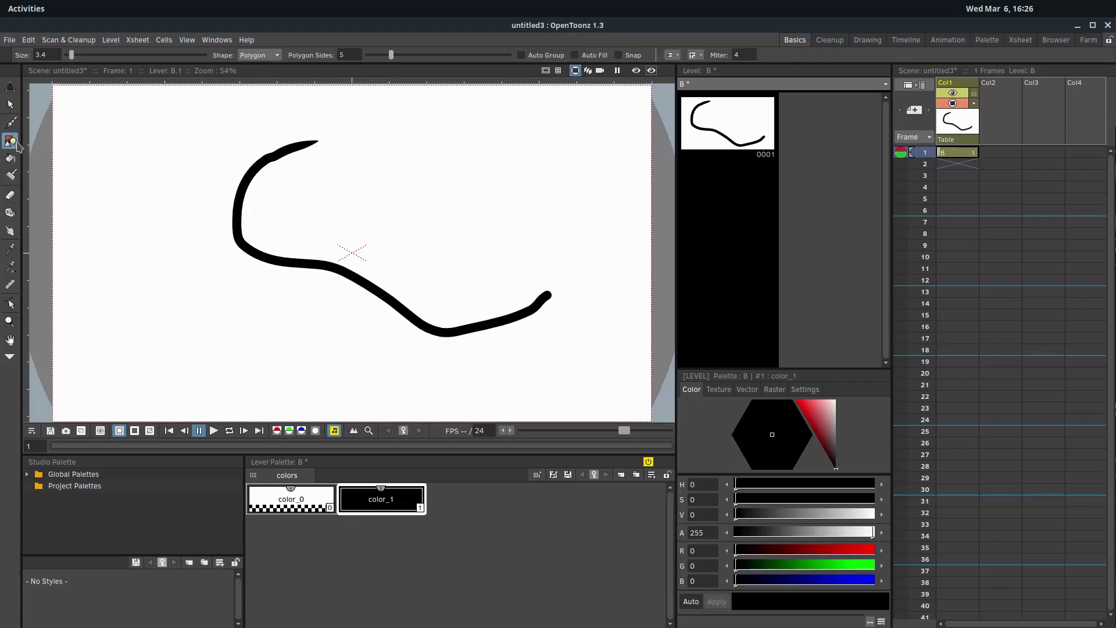
left_click(259, 55)
left_click(254, 65)
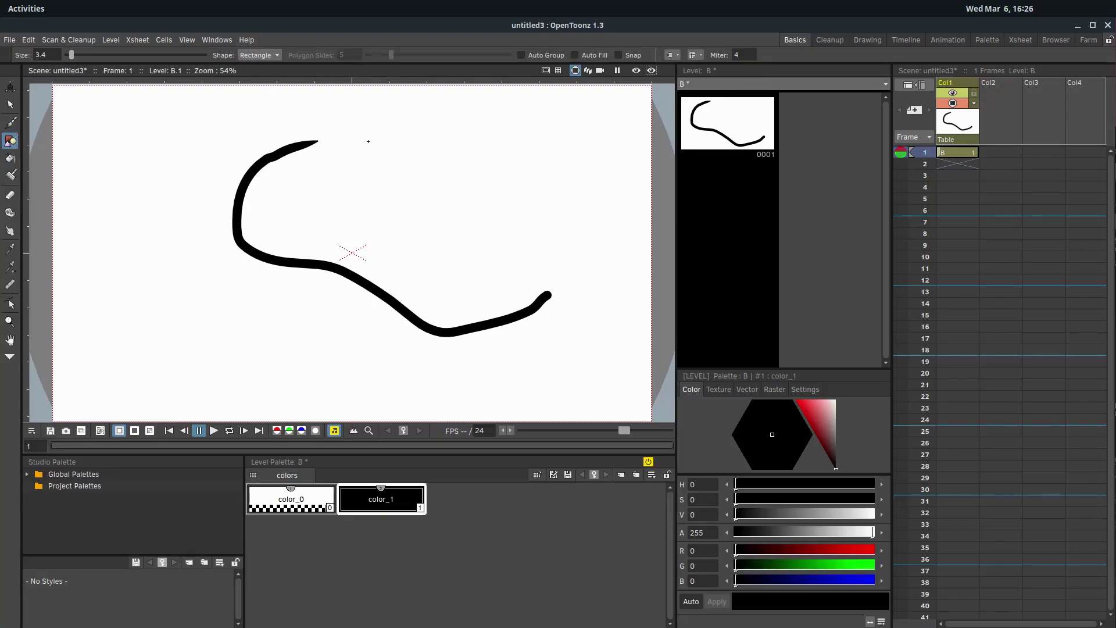
left_click_drag(368, 142, 467, 207)
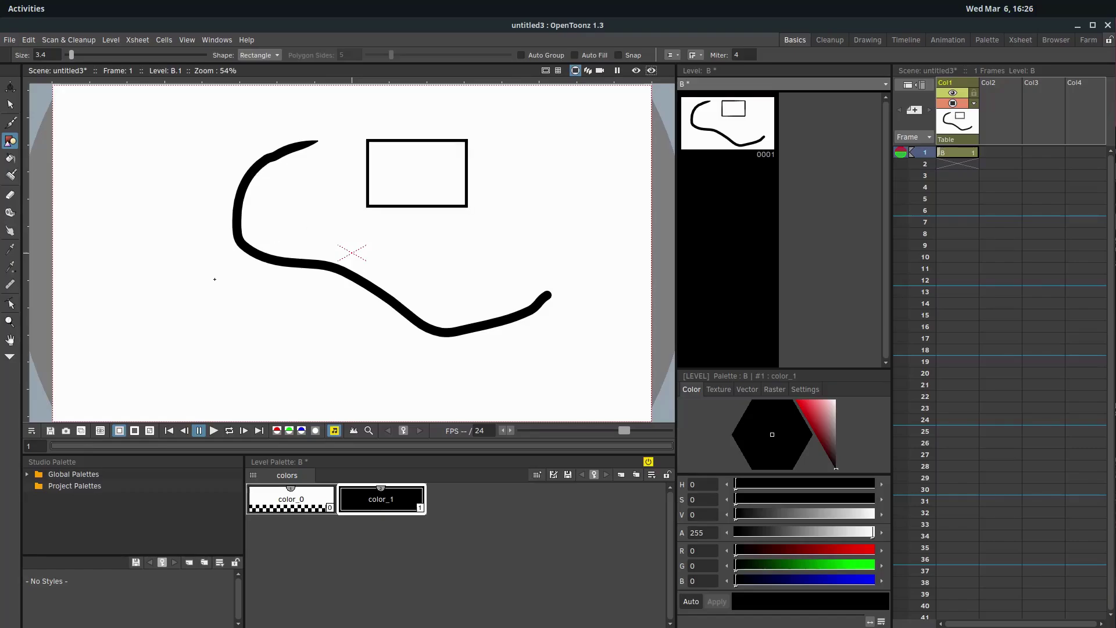
Shift the curve left and down, and stretch the rectangle much taller
left_click(10, 104)
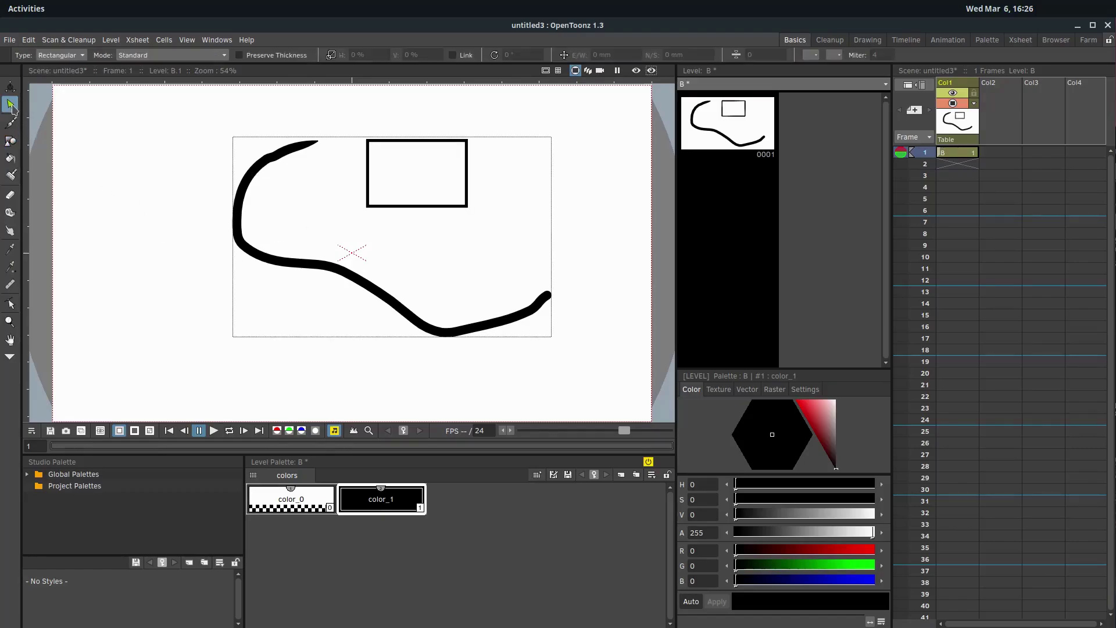
left_click(391, 146)
left_click_drag(390, 139, 185, 291)
left_click(270, 259)
left_click(321, 239)
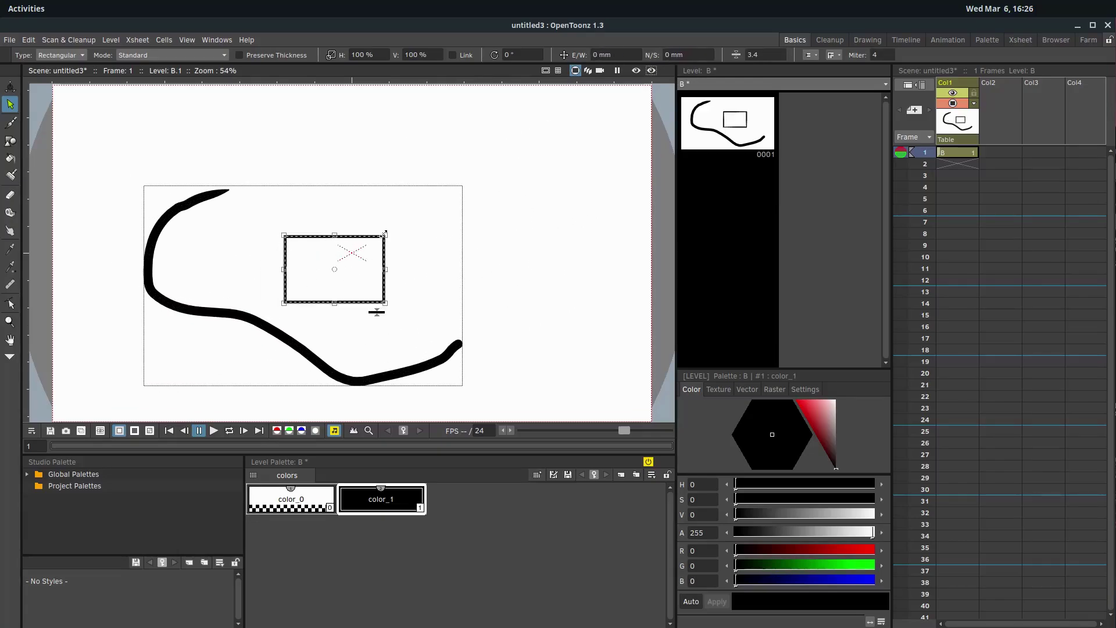
left_click_drag(384, 234, 401, 174)
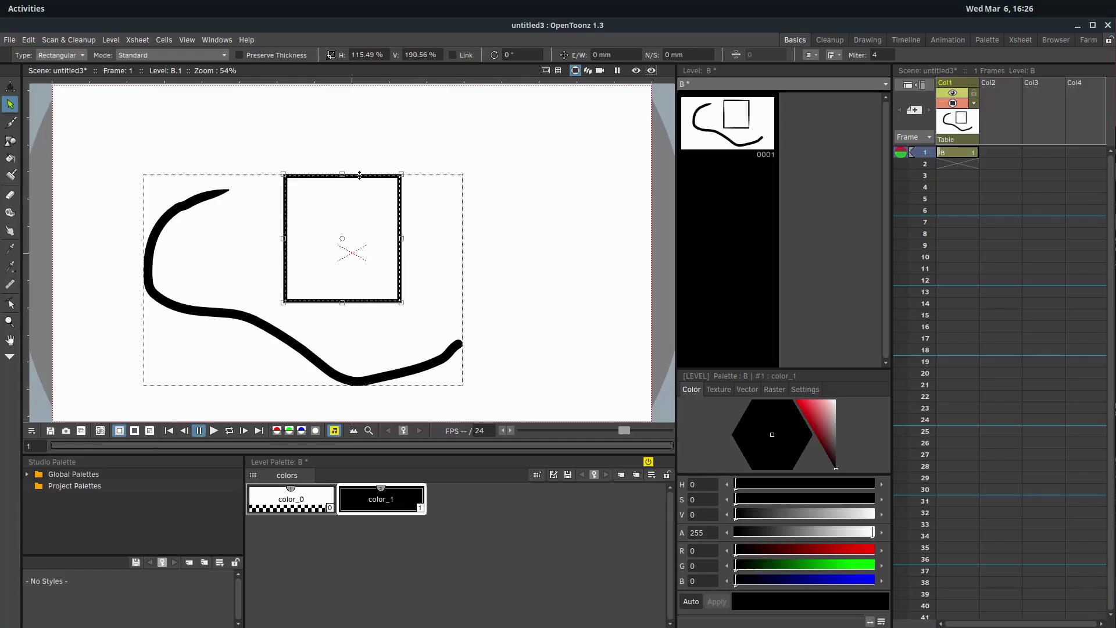
left_click(360, 182)
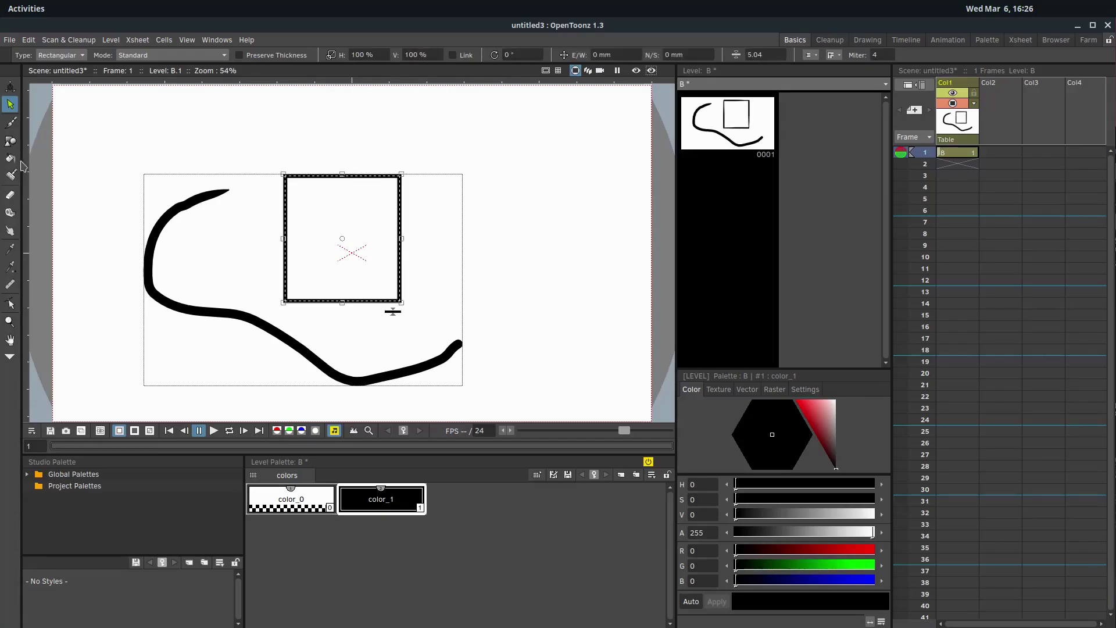
Drag the rectangle's top-left point down-right and bend its top and bottom edges into curves
left_click(10, 302)
left_click(314, 183)
mouse_move(288, 178)
left_mouse_down()
mouse_move(321, 244)
mouse_move(382, 275)
mouse_move(494, 221)
mouse_move(467, 152)
mouse_move(339, 132)
left_mouse_up()
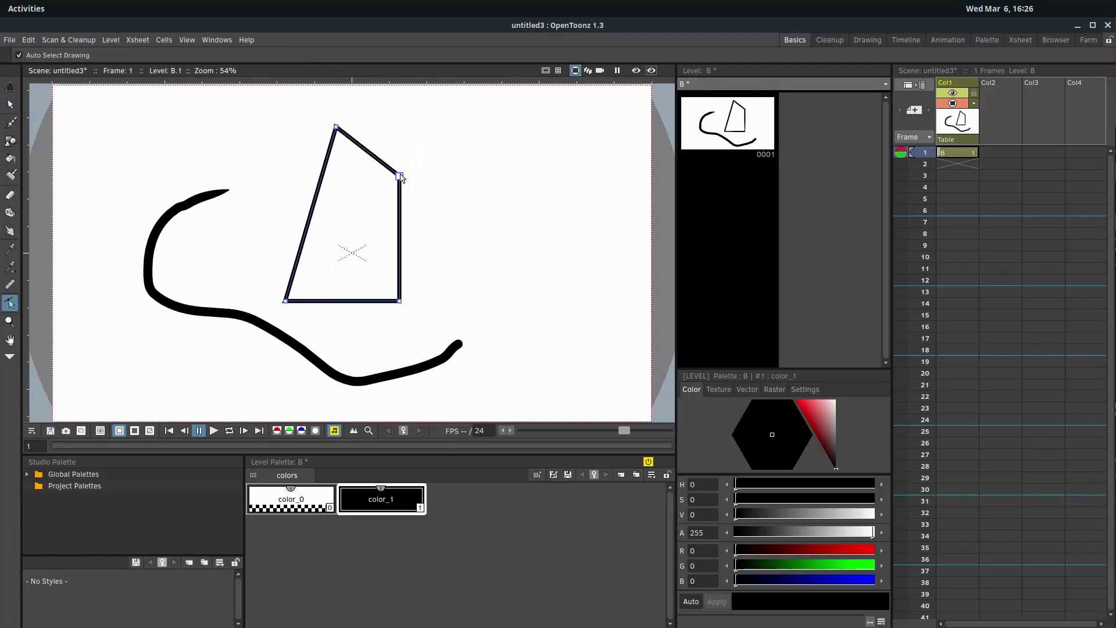
left_click_drag(395, 173, 394, 111)
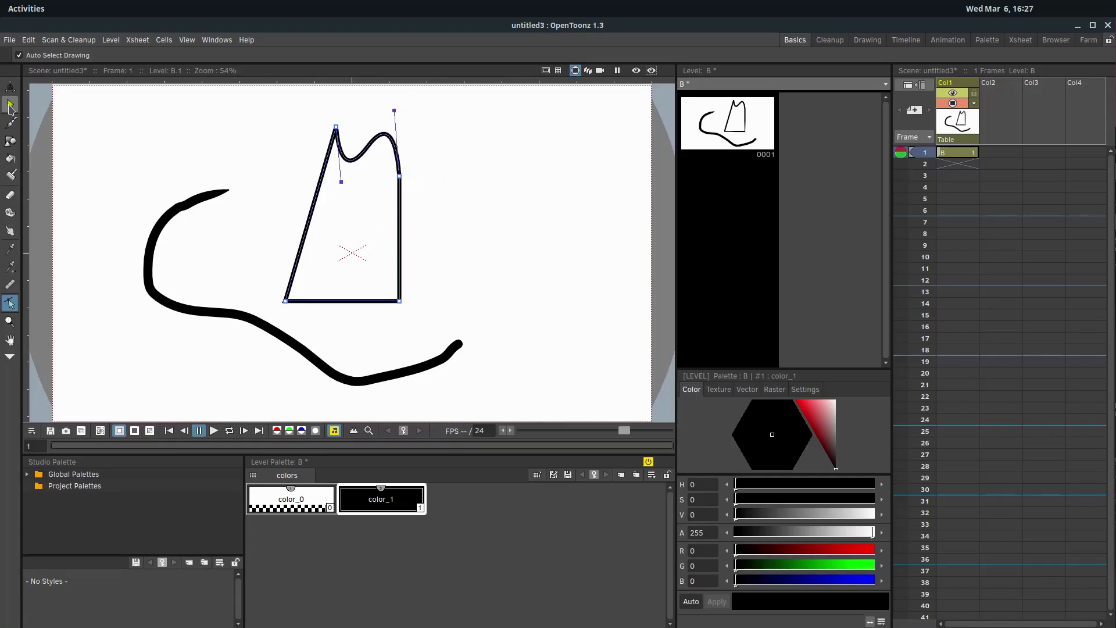
left_click_drag(289, 301, 271, 230)
scroll(407, 250, "up", 15)
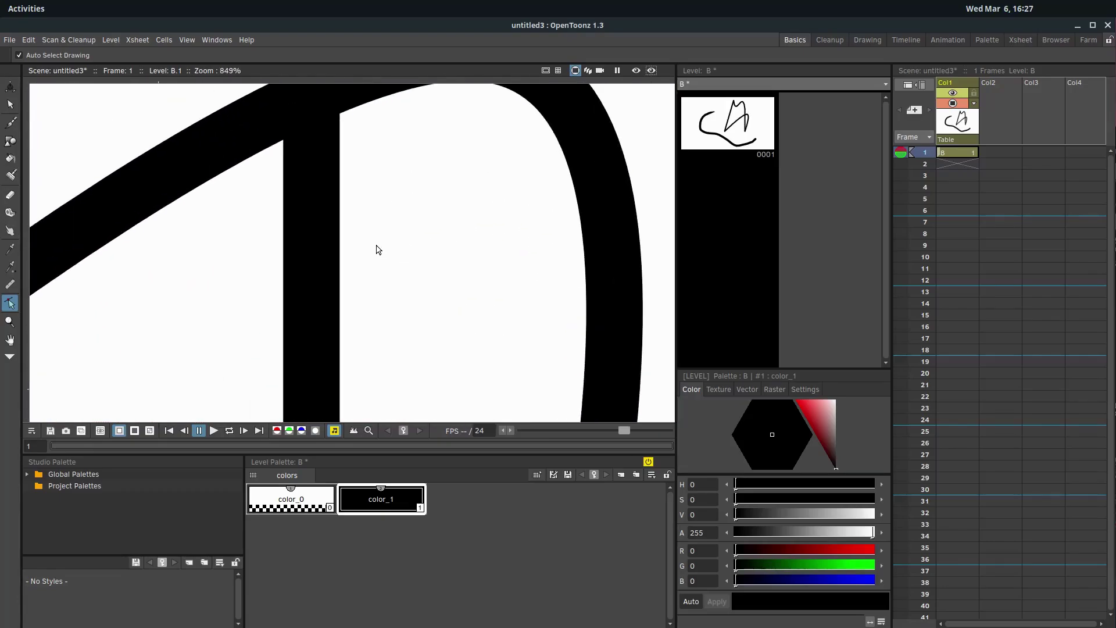
scroll(376, 250, "up", 14)
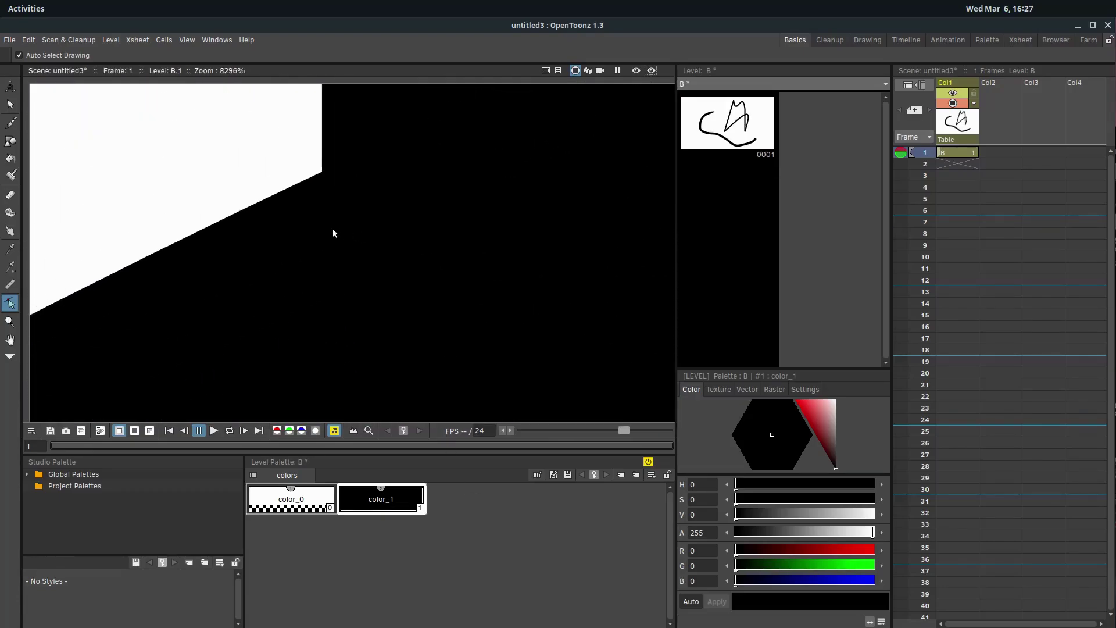
scroll(332, 232, "up", 4)
scroll(342, 245, "down", 20)
scroll(342, 247, "down", 6)
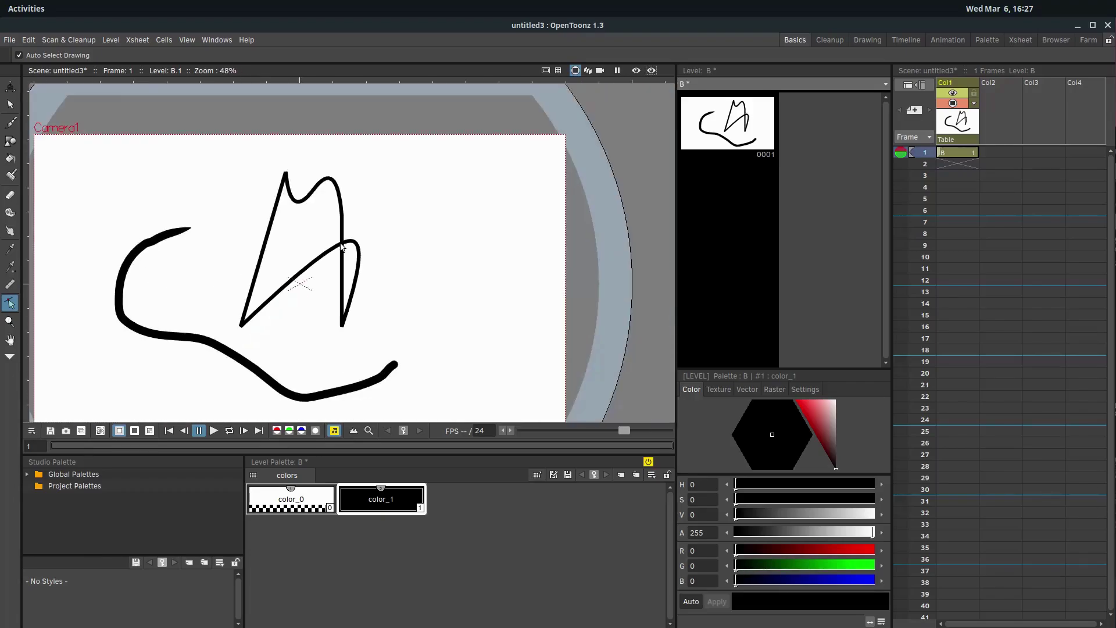
scroll(316, 274, "up", 3)
scroll(287, 258, "down", 1)
left_click_drag(287, 258, 357, 249)
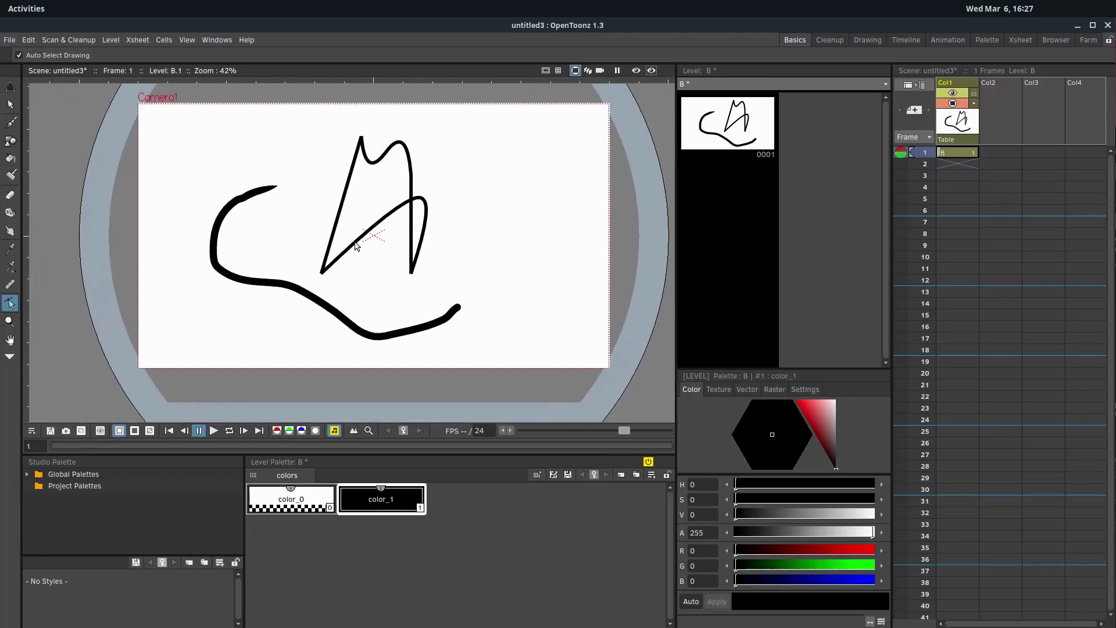
scroll(400, 227, "up", 2)
scroll(398, 227, "down", 2)
scroll(394, 230, "up", 1)
scroll(394, 229, "down", 2)
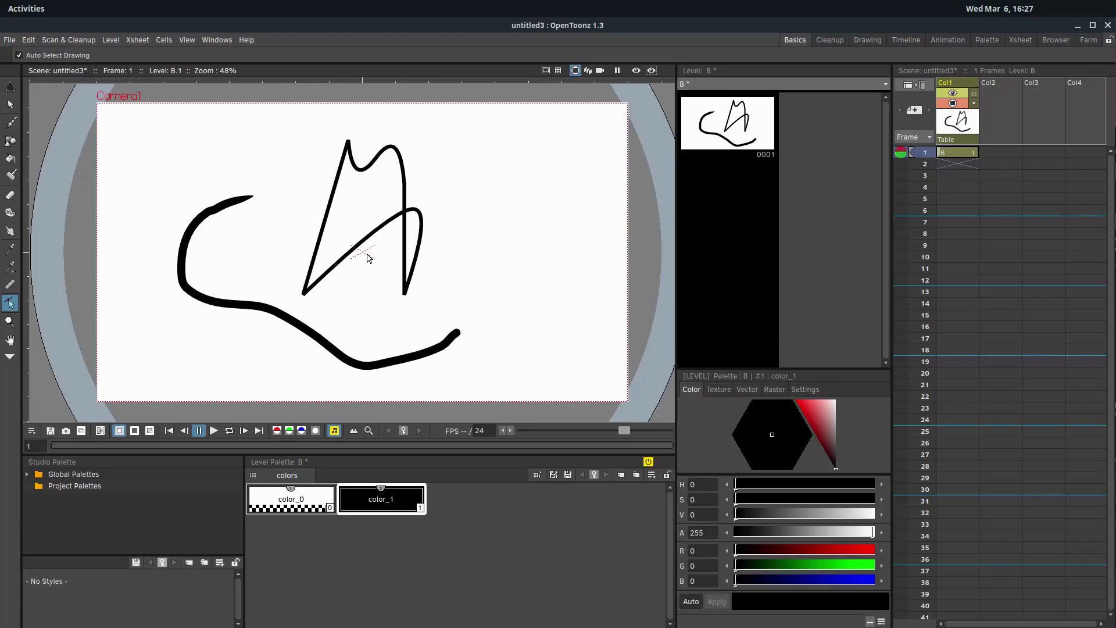
scroll(285, 262, "down", 1)
scroll(291, 254, "up", 2)
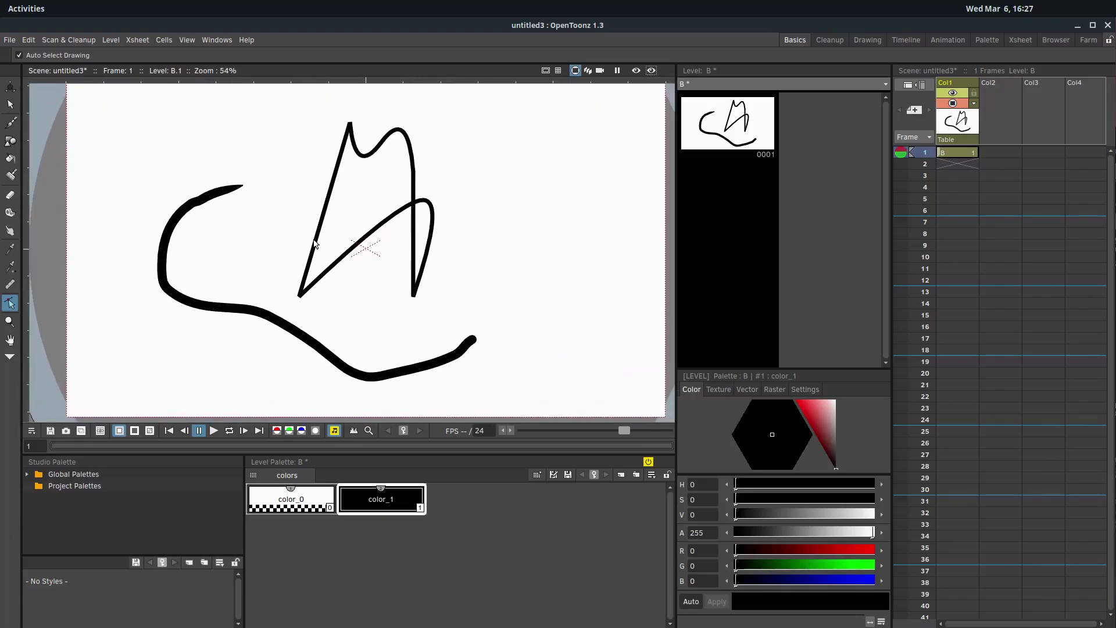
scroll(384, 234, "down", 1)
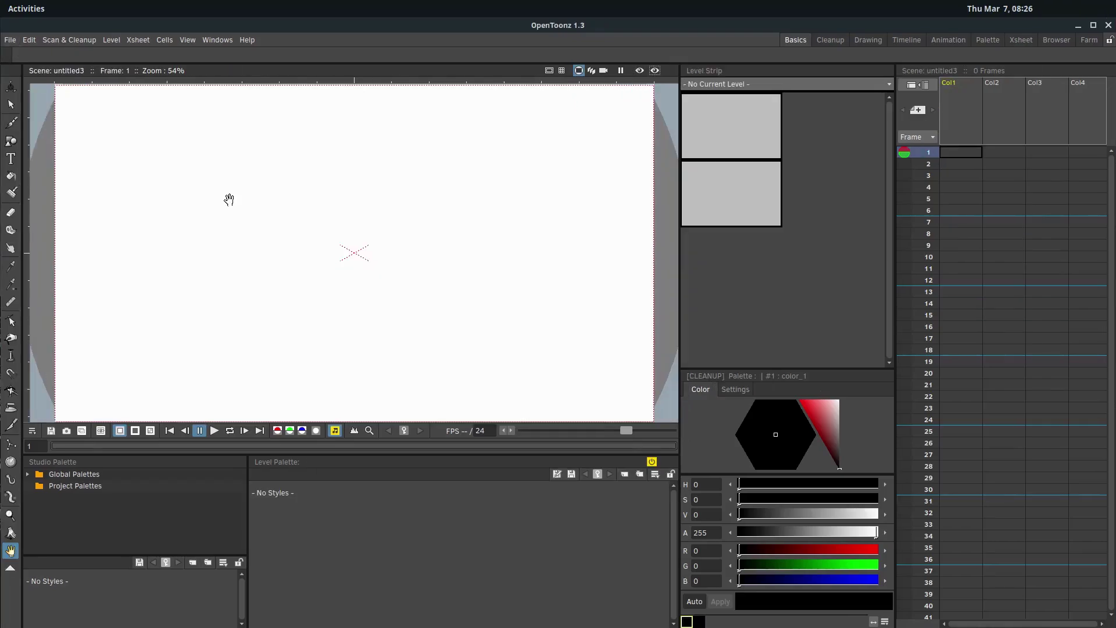
Create a new Toonz Raster Level named C at 120 DPI through File > New Level
left_click(10, 41)
left_click(36, 182)
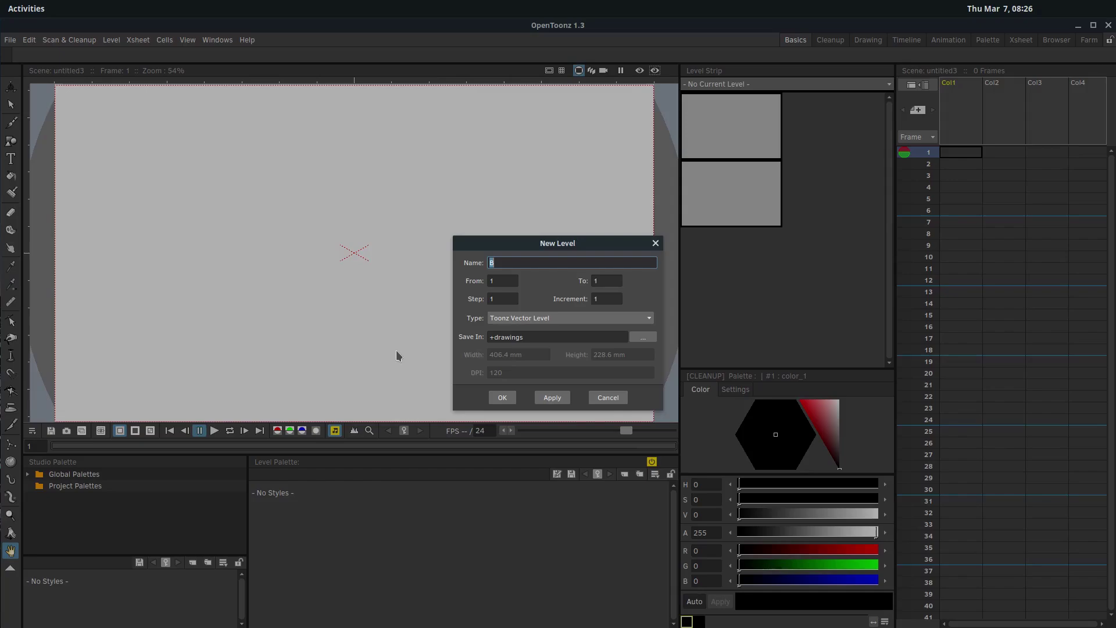
left_click(526, 319)
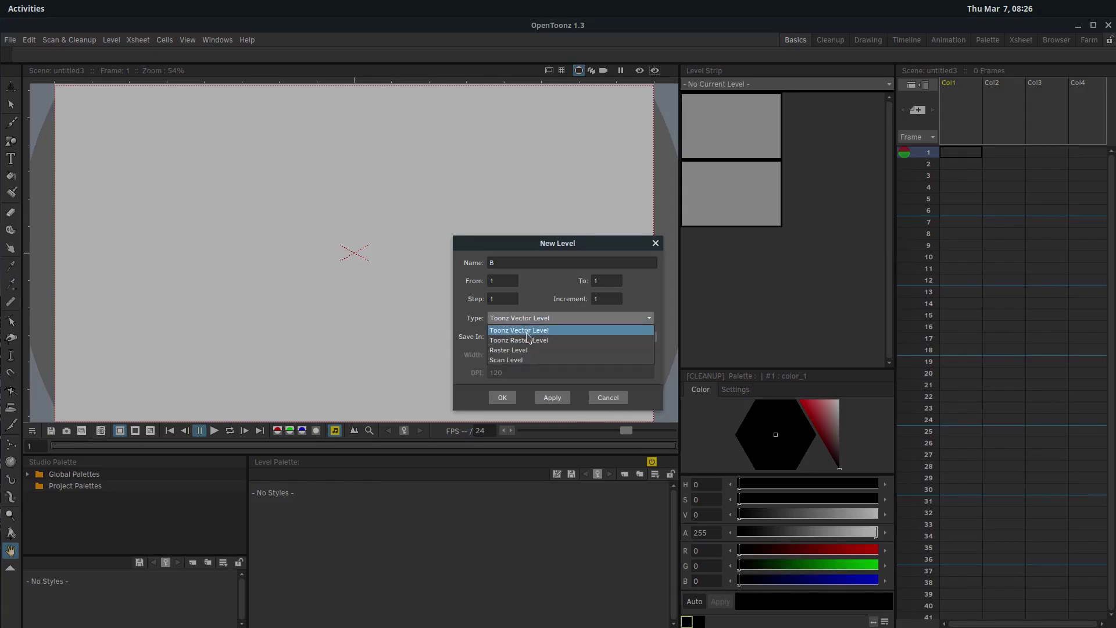
left_click(527, 340)
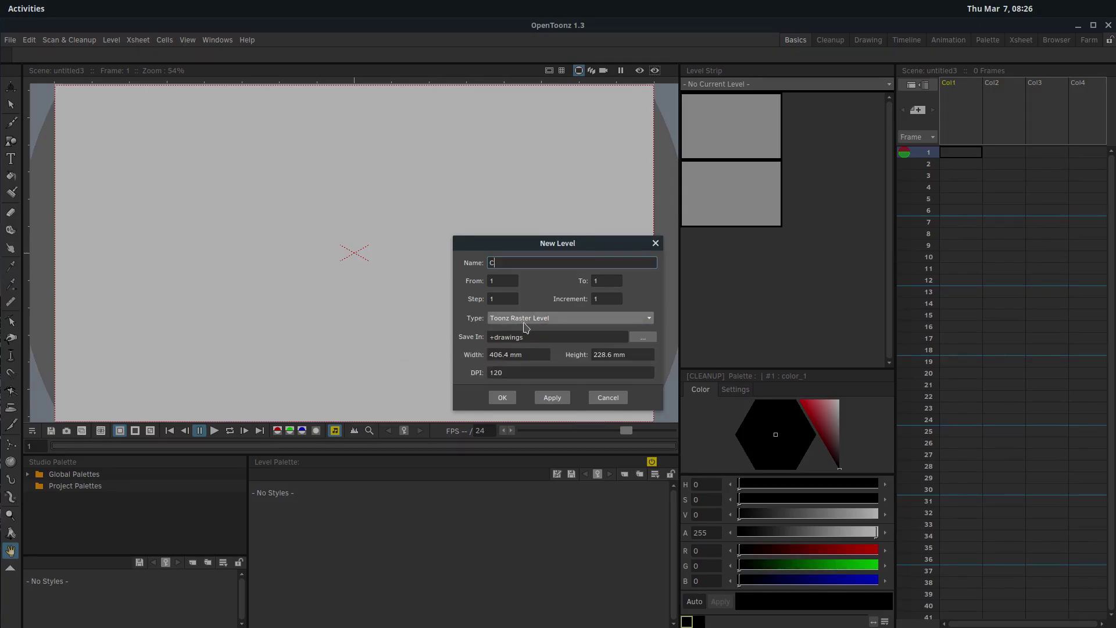
left_click(526, 319)
left_click(527, 329)
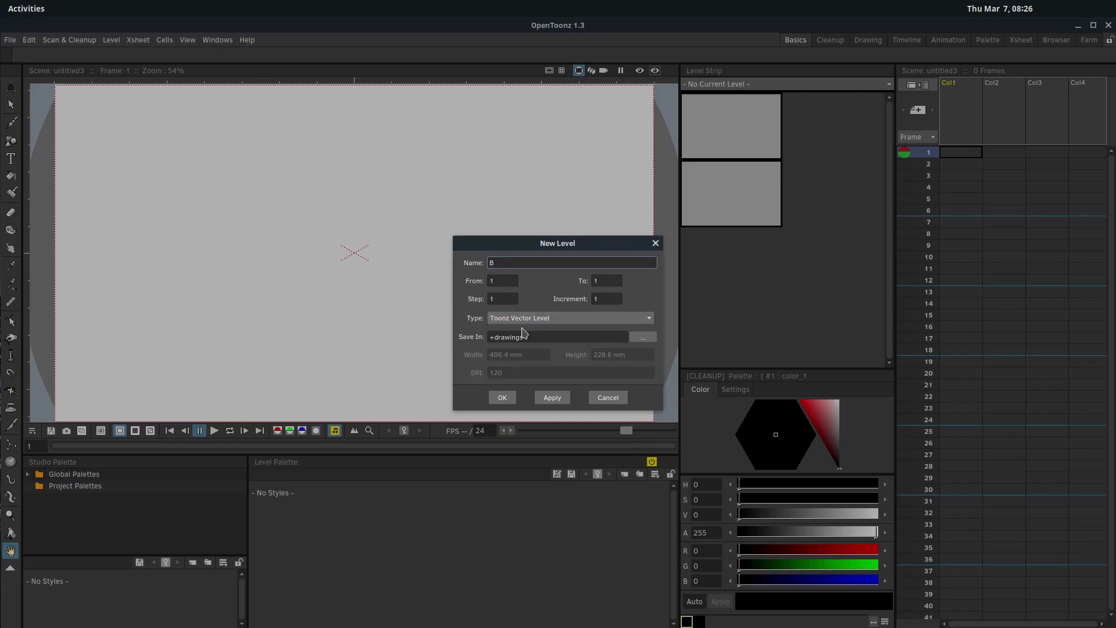
left_click(524, 319)
left_click(530, 341)
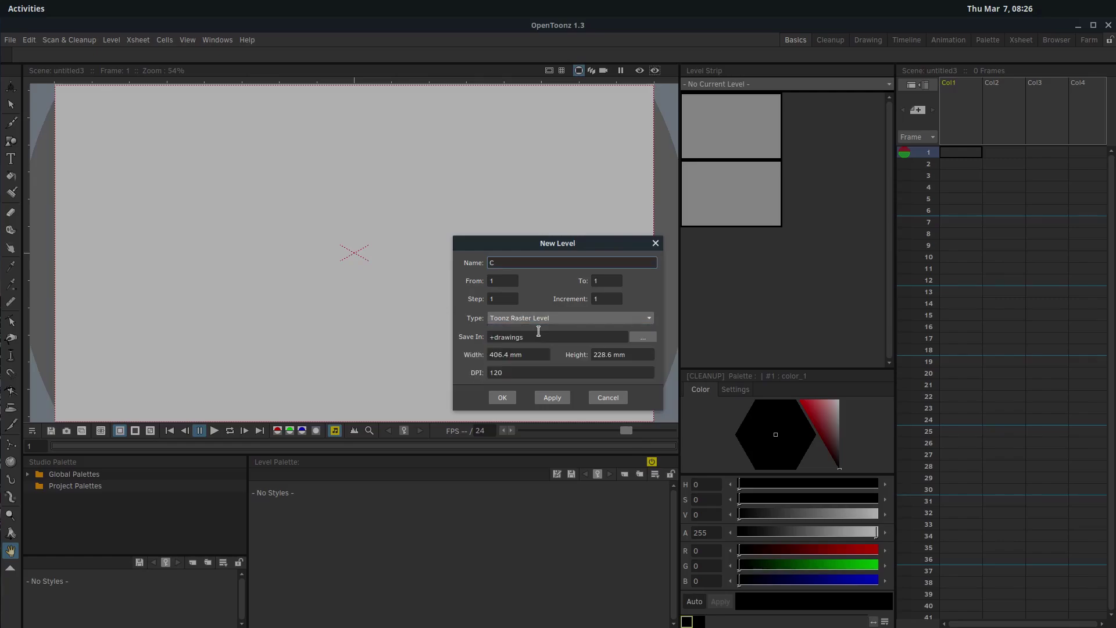
left_click(503, 375)
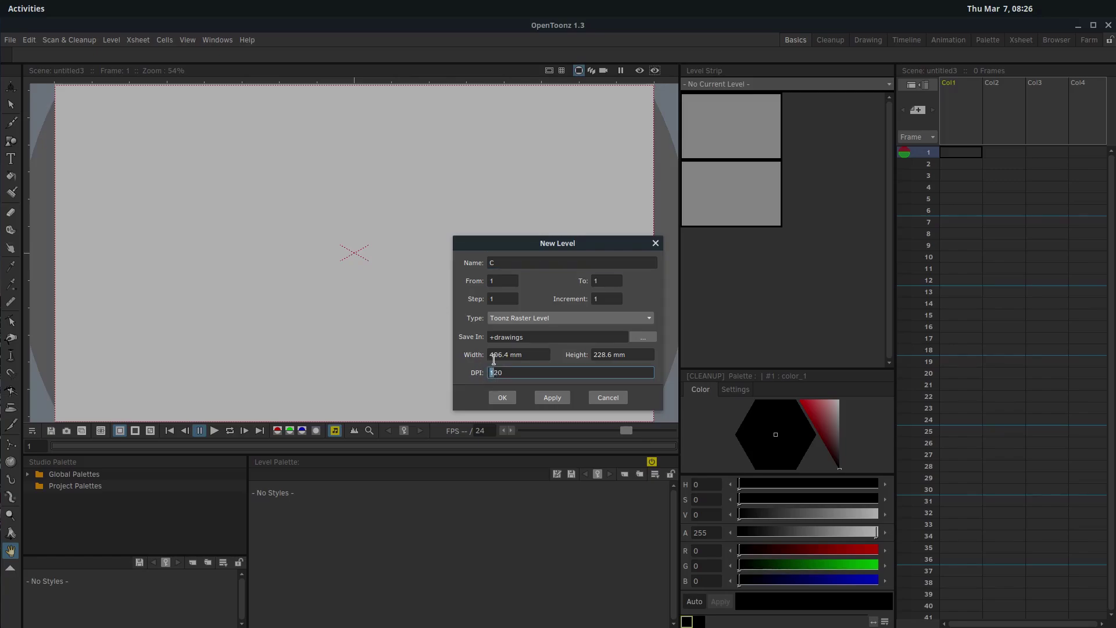
left_click(510, 319)
left_click(508, 331)
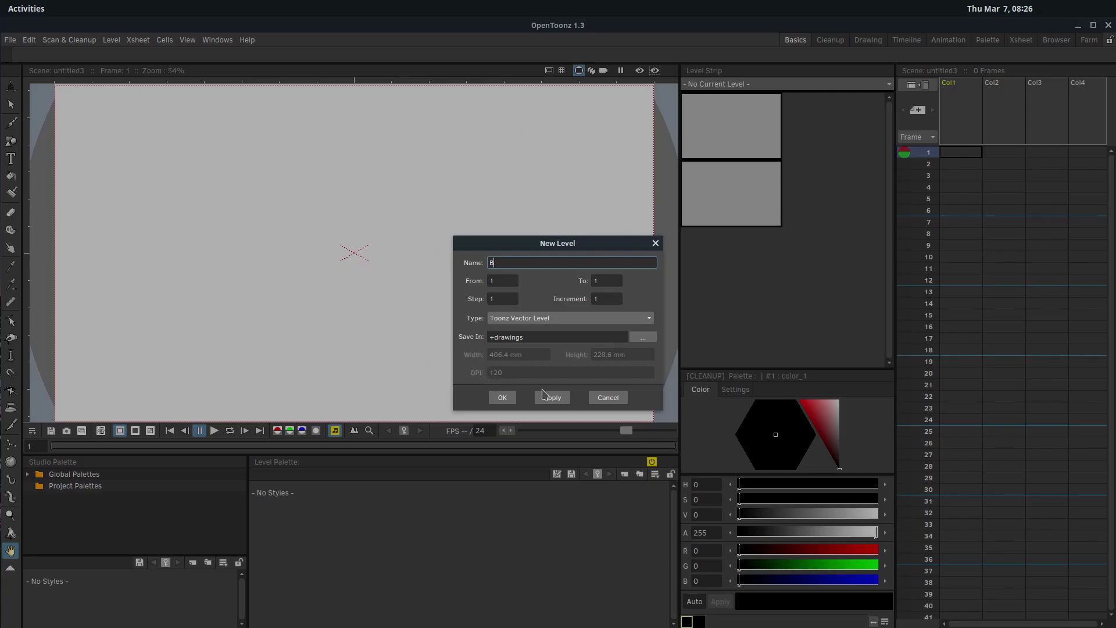
left_click(513, 318)
left_click(517, 340)
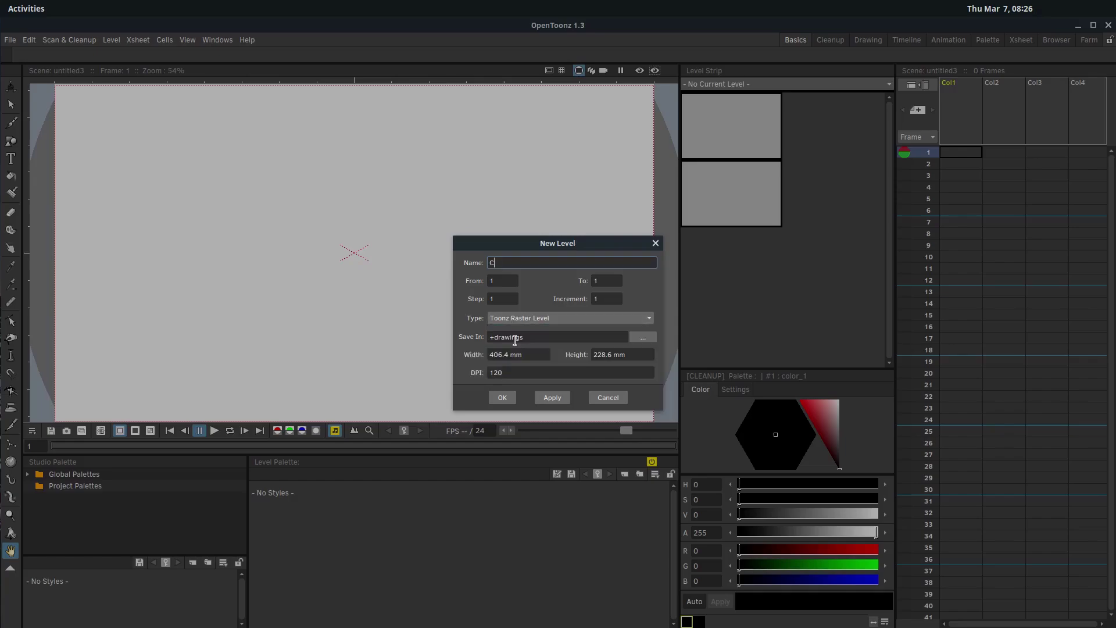
left_click(512, 402)
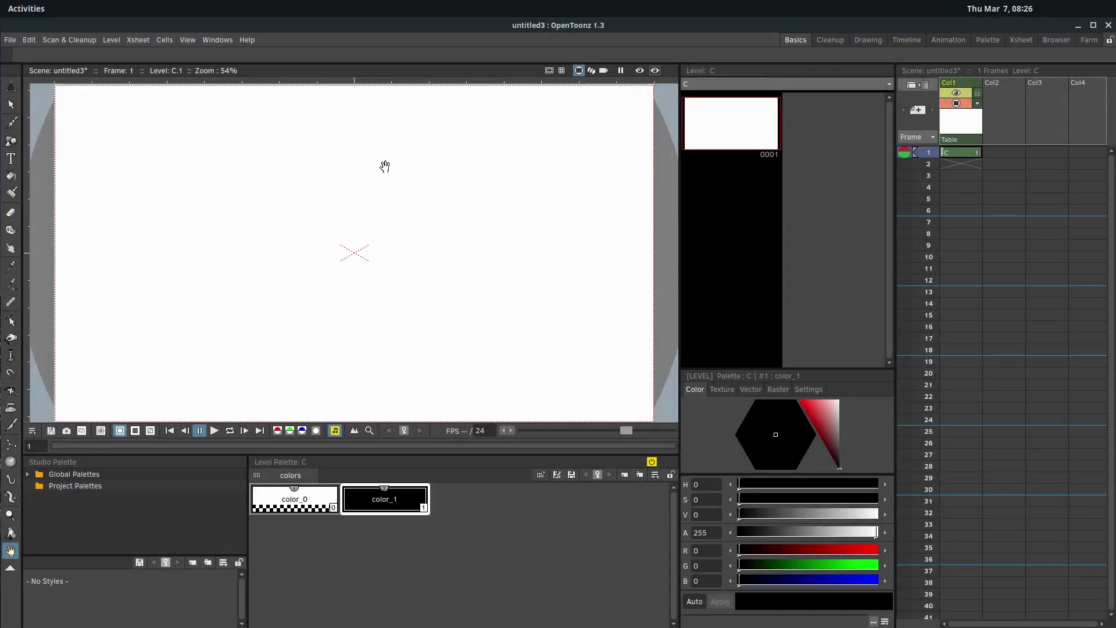
Draw a long curved brush stroke and a square outline beside it on level C
left_click(11, 123)
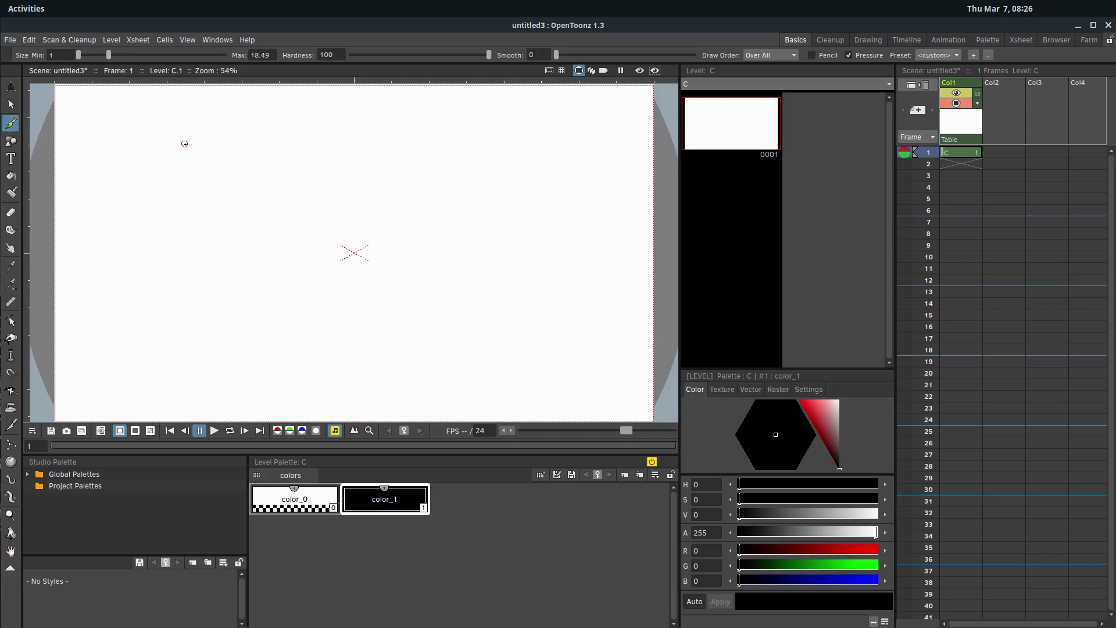
mouse_move(184, 144)
left_mouse_down()
mouse_move(190, 202)
mouse_move(311, 317)
mouse_move(440, 371)
left_mouse_up()
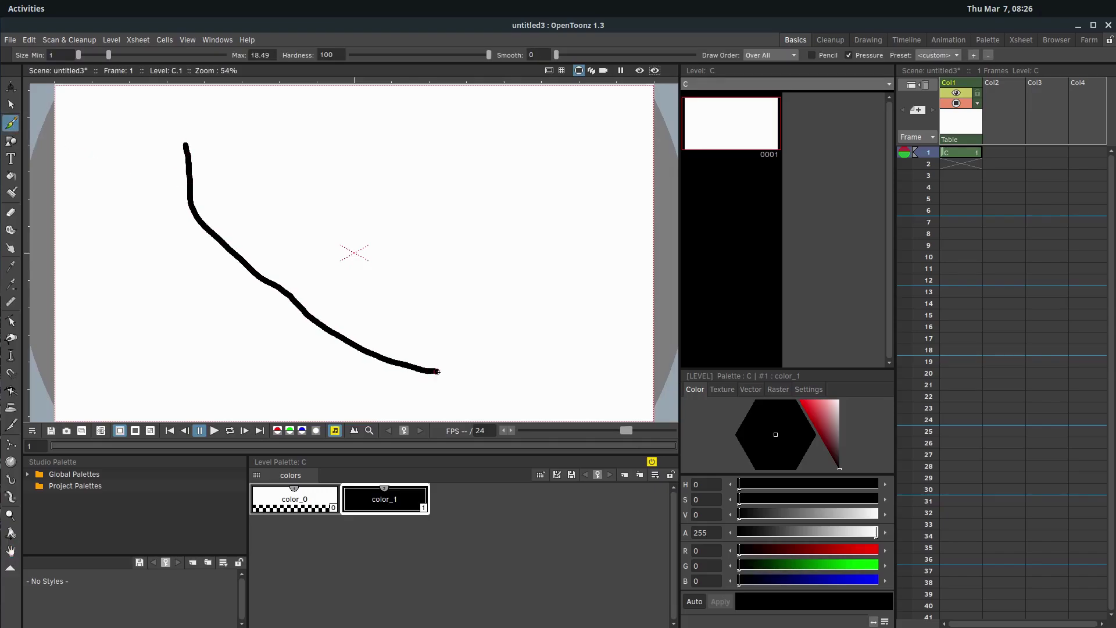
left_click(10, 141)
left_click_drag(334, 173, 425, 268)
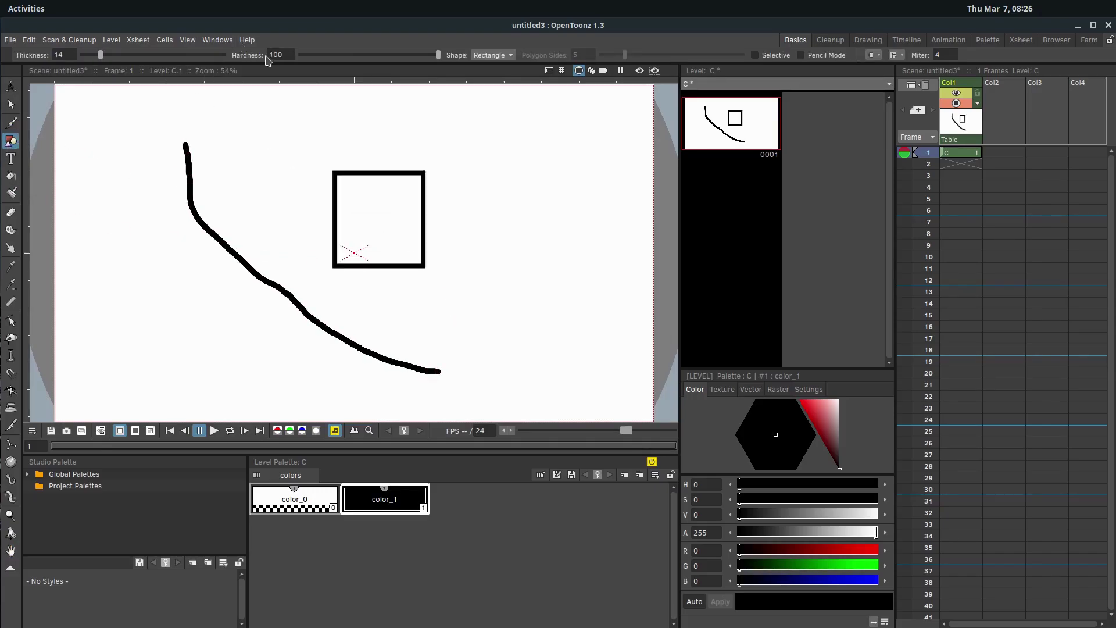
Switch the Geometric shape to Circle and draw a large circle overlapping the square
left_click(493, 55)
left_click(488, 69)
left_click_drag(468, 168, 357, 215)
Zoom in closely to inspect the drawing's pixels, then zoom back out
scroll(369, 179, "up", 10)
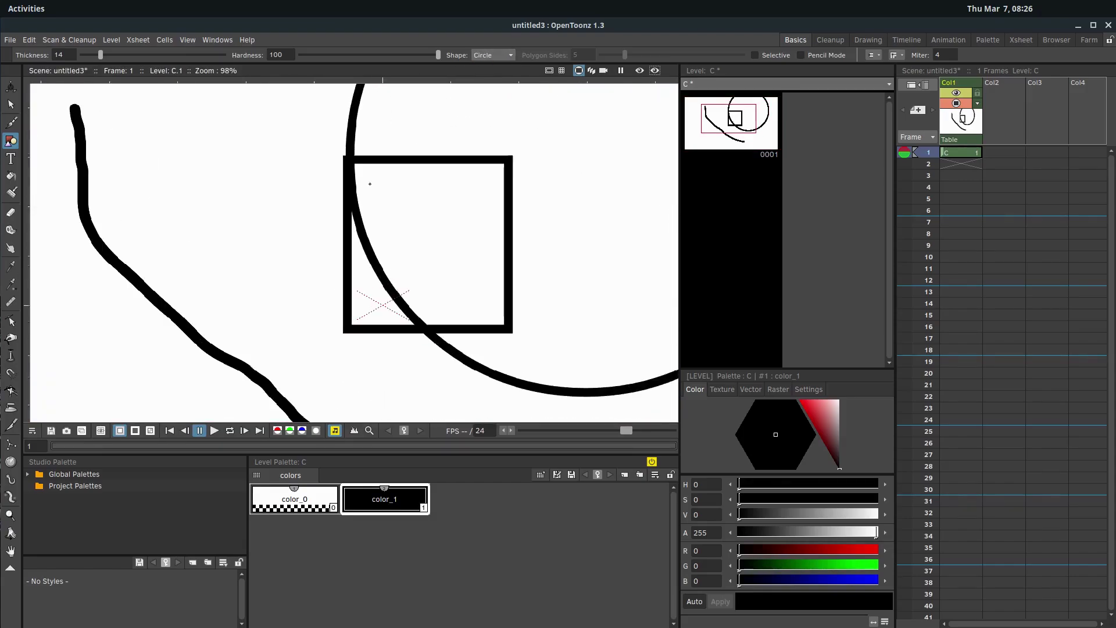
scroll(453, 275, "up", 2)
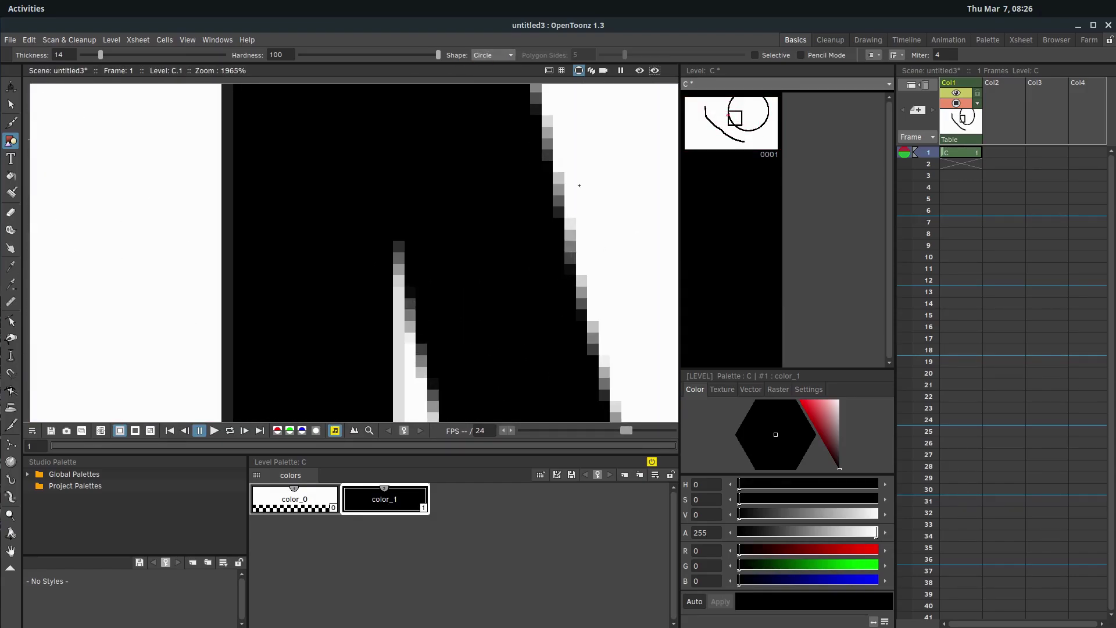
scroll(537, 294, "right", 3)
scroll(335, 223, "up", 1)
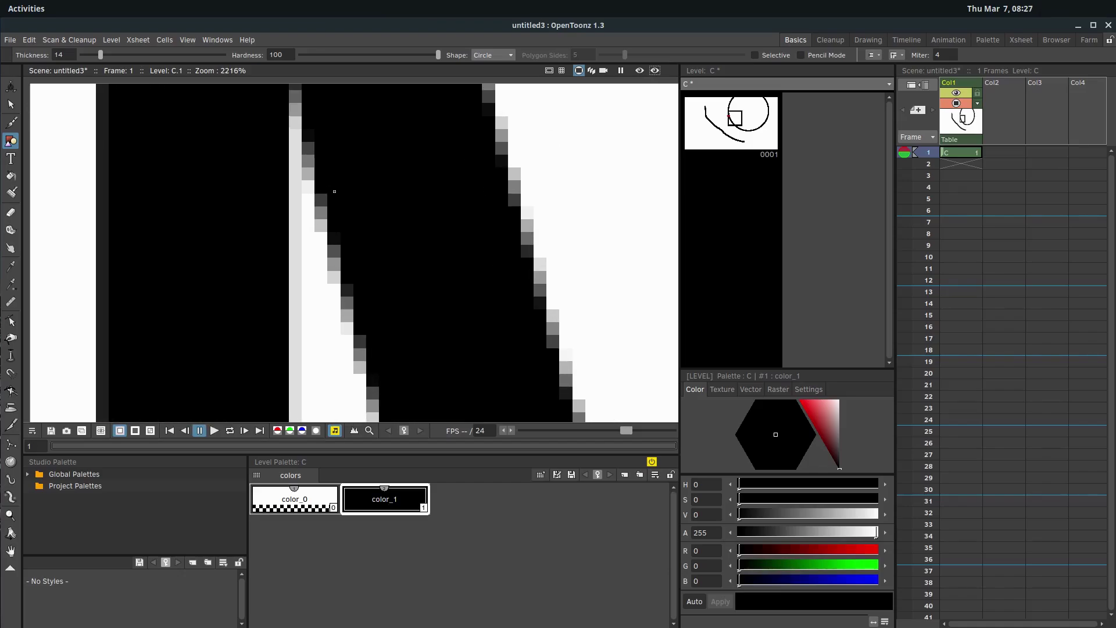
scroll(335, 224, "left", 1)
scroll(335, 224, "up", 7)
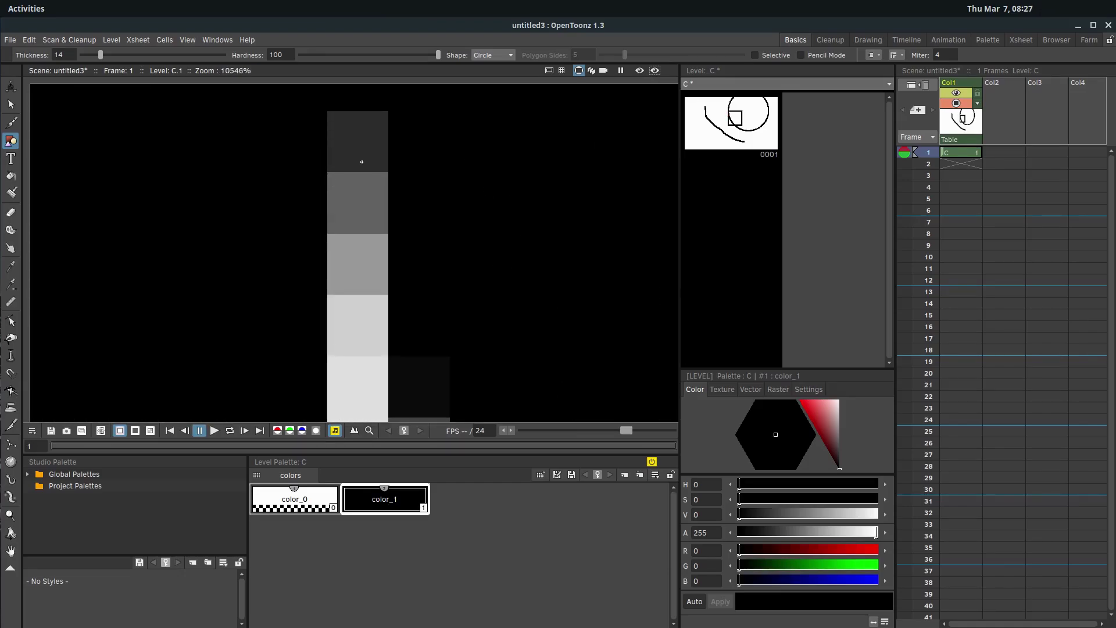
scroll(343, 285, "down", 15)
scroll(375, 301, "down", 1)
scroll(384, 302, "up", 10)
scroll(390, 303, "down", 20)
scroll(384, 291, "down", 1)
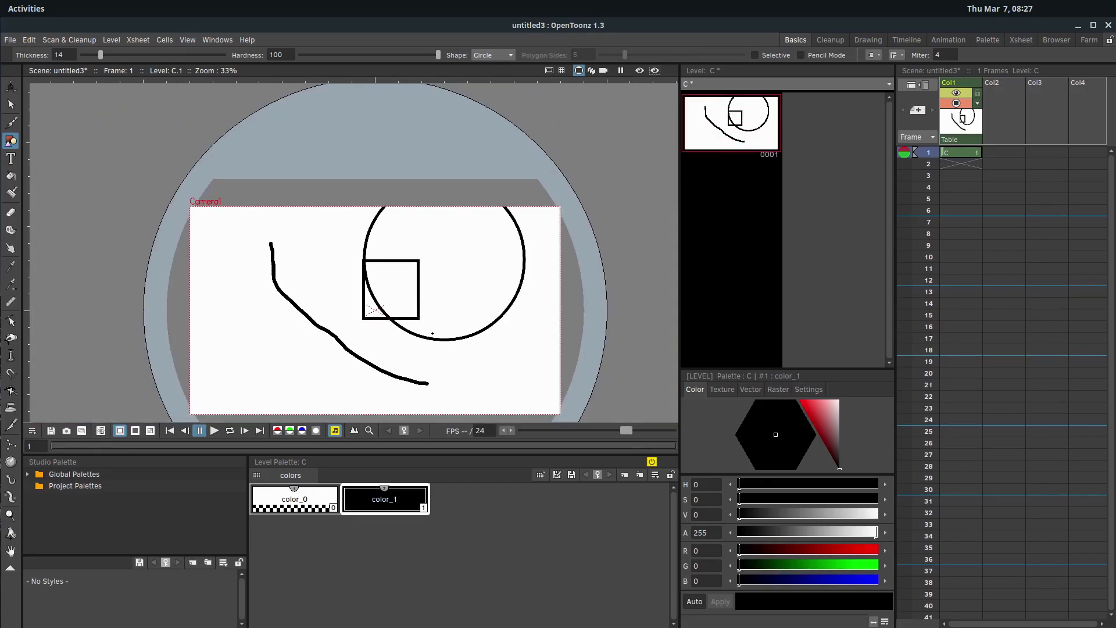
scroll(416, 266, "up", 2)
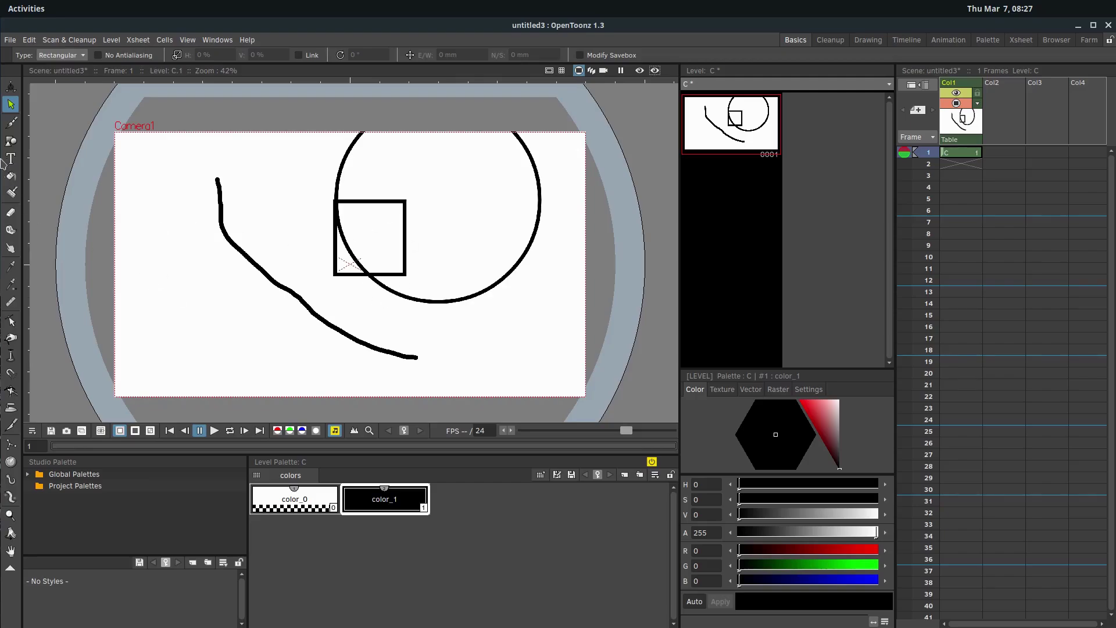
Marquee-select the curve, square and left part of the circle, and drag them left
left_click_drag(283, 313, 298, 289)
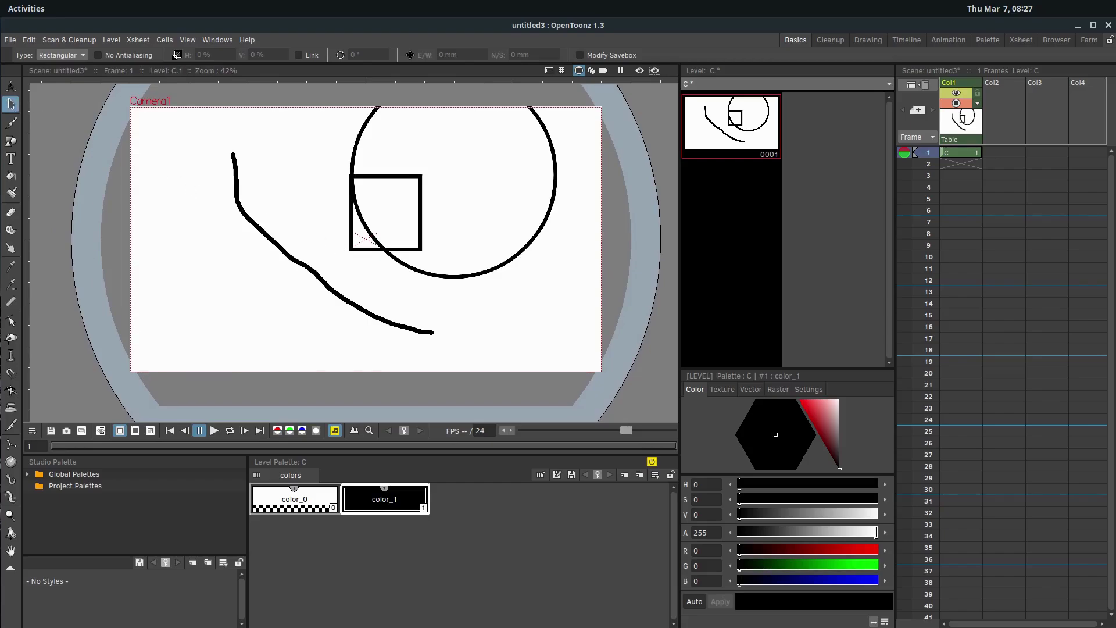
left_click_drag(459, 230, 384, 302)
mouse_move(126, 206)
left_mouse_down()
mouse_move(261, 324)
mouse_move(386, 413)
left_mouse_up()
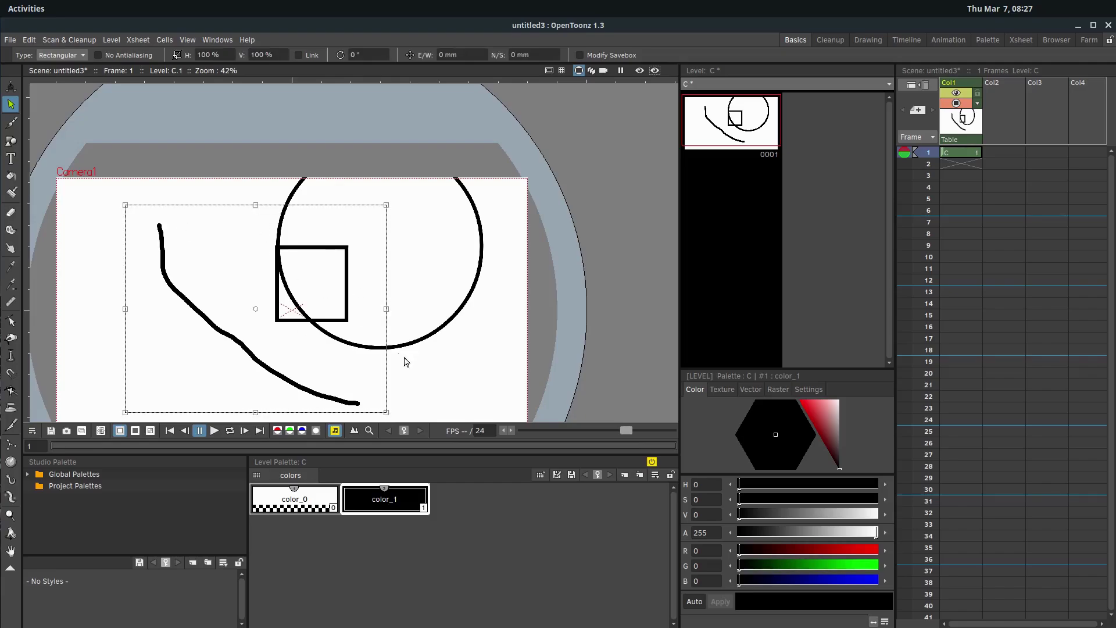
left_click_drag(409, 365, 444, 272)
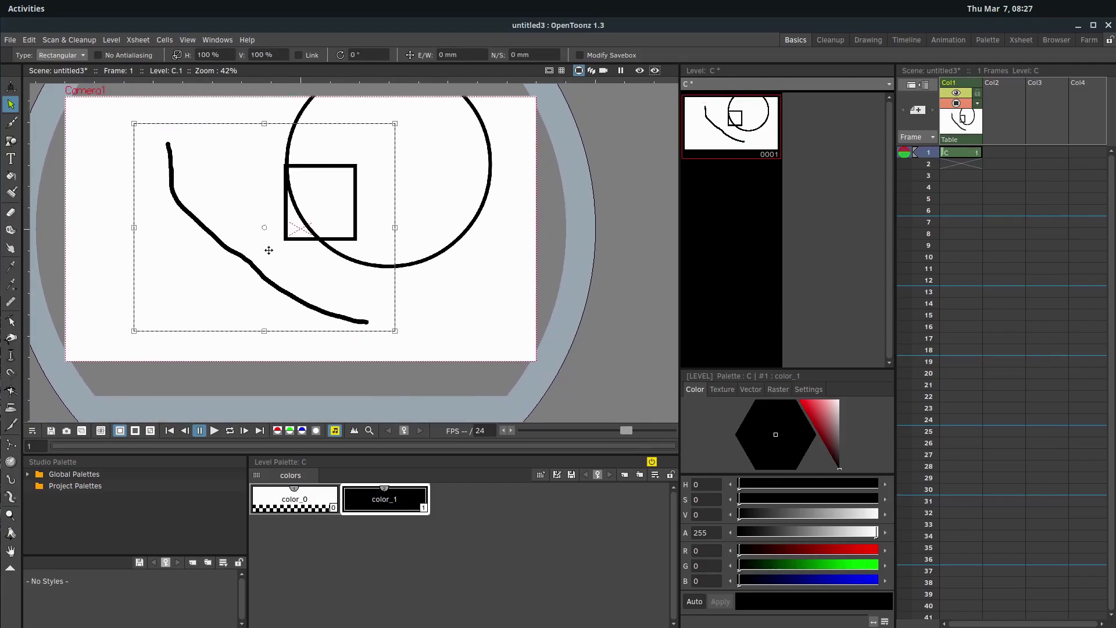
mouse_move(260, 226)
left_mouse_down()
mouse_move(239, 237)
mouse_move(281, 254)
mouse_move(247, 215)
mouse_move(211, 244)
mouse_move(237, 232)
left_mouse_up()
mouse_move(381, 205)
left_mouse_down()
mouse_move(461, 287)
mouse_move(446, 267)
left_mouse_up()
Draw a small circle below the broken circle and nudge it slightly left
left_click(10, 140)
mouse_move(425, 303)
left_mouse_down()
mouse_move(460, 314)
mouse_move(451, 311)
left_mouse_up()
key("s")
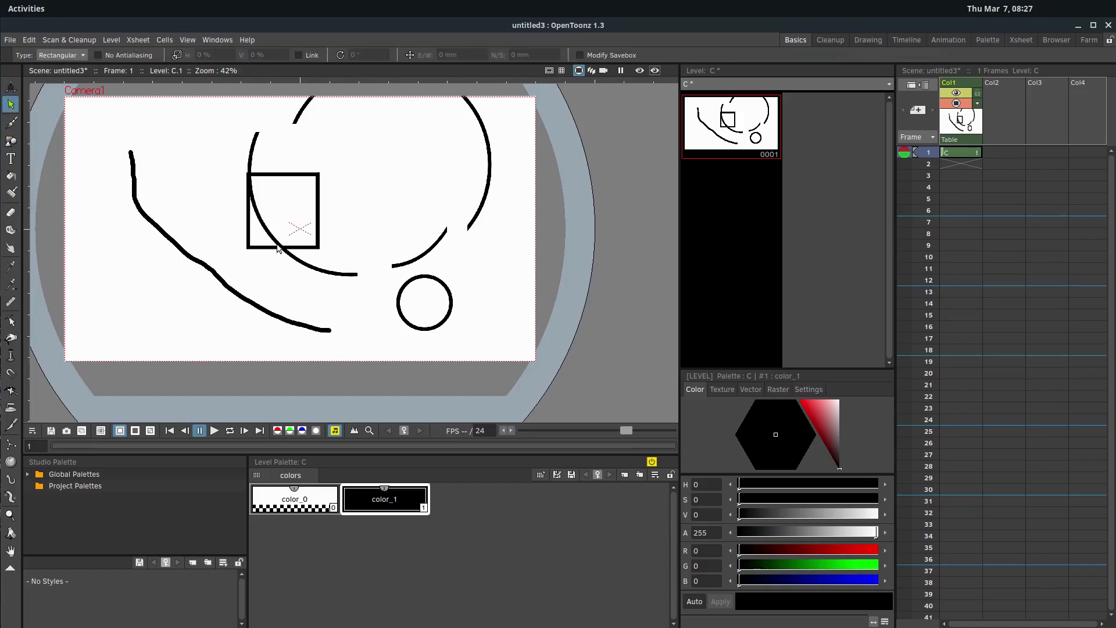
left_click_drag(389, 270, 463, 343)
mouse_move(427, 283)
left_mouse_down()
mouse_move(415, 289)
mouse_move(478, 257)
mouse_move(418, 242)
mouse_move(374, 274)
mouse_move(422, 269)
mouse_move(430, 305)
mouse_move(414, 256)
mouse_move(418, 293)
mouse_move(420, 263)
left_mouse_up()
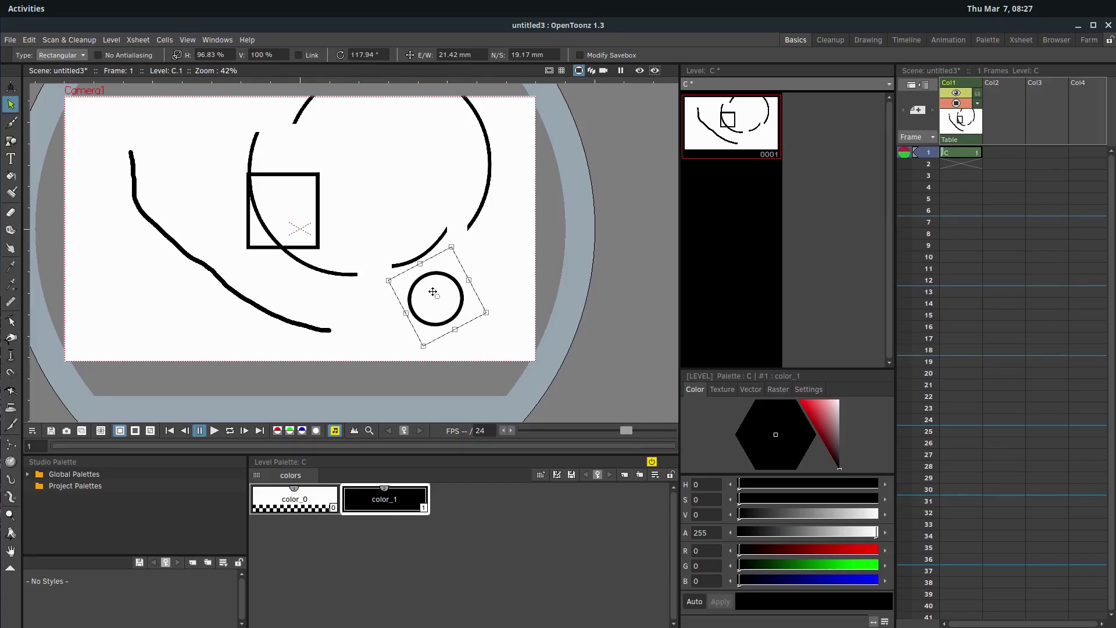
left_click(382, 243)
Squeeze the region around the square to about half its width and half its height
mouse_move(230, 163)
left_mouse_down()
mouse_move(285, 216)
mouse_move(451, 313)
left_mouse_up()
mouse_move(452, 238)
left_mouse_down()
mouse_move(293, 237)
mouse_move(347, 238)
left_mouse_up()
mouse_move(288, 164)
left_mouse_down()
mouse_move(289, 254)
mouse_move(291, 204)
mouse_move(349, 228)
mouse_move(362, 269)
left_mouse_up()
left_click(370, 242)
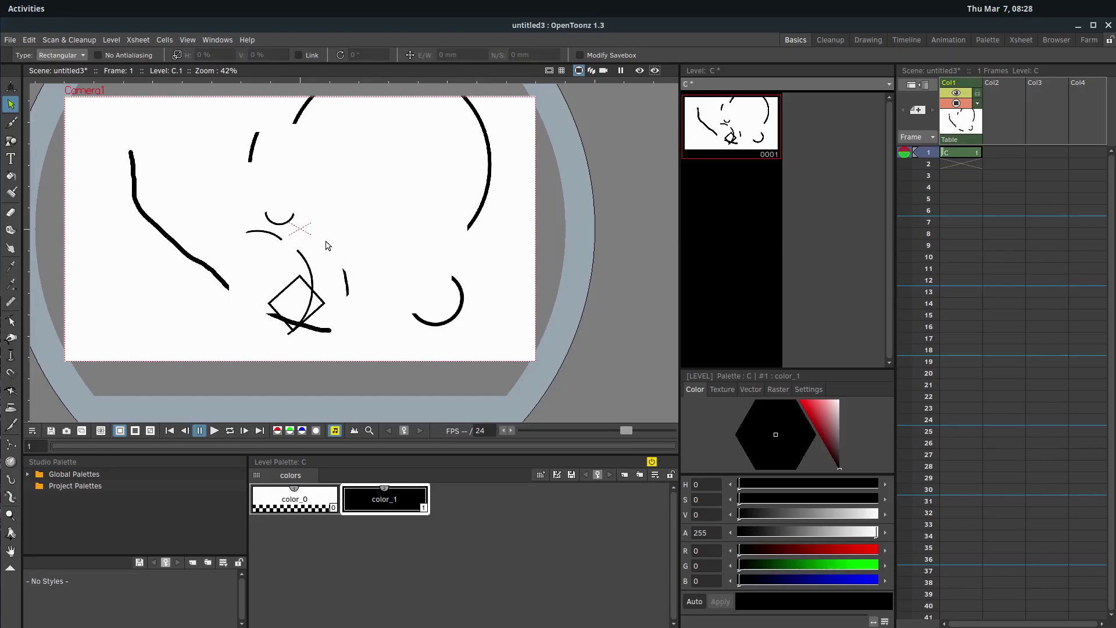
scroll(319, 251, "up", 5)
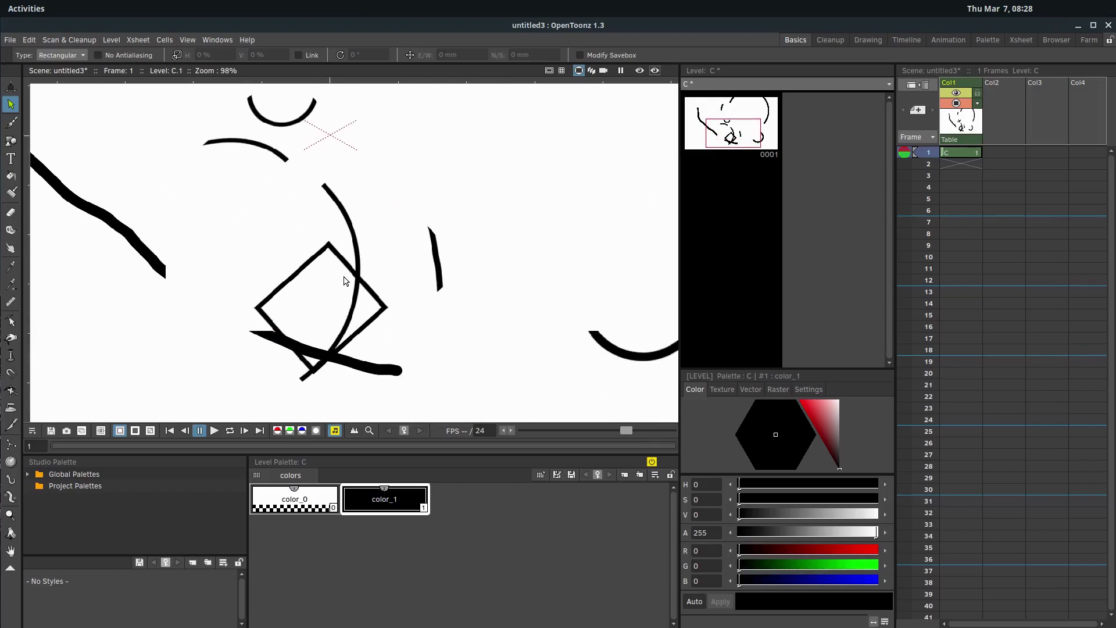
scroll(345, 281, "up", 5)
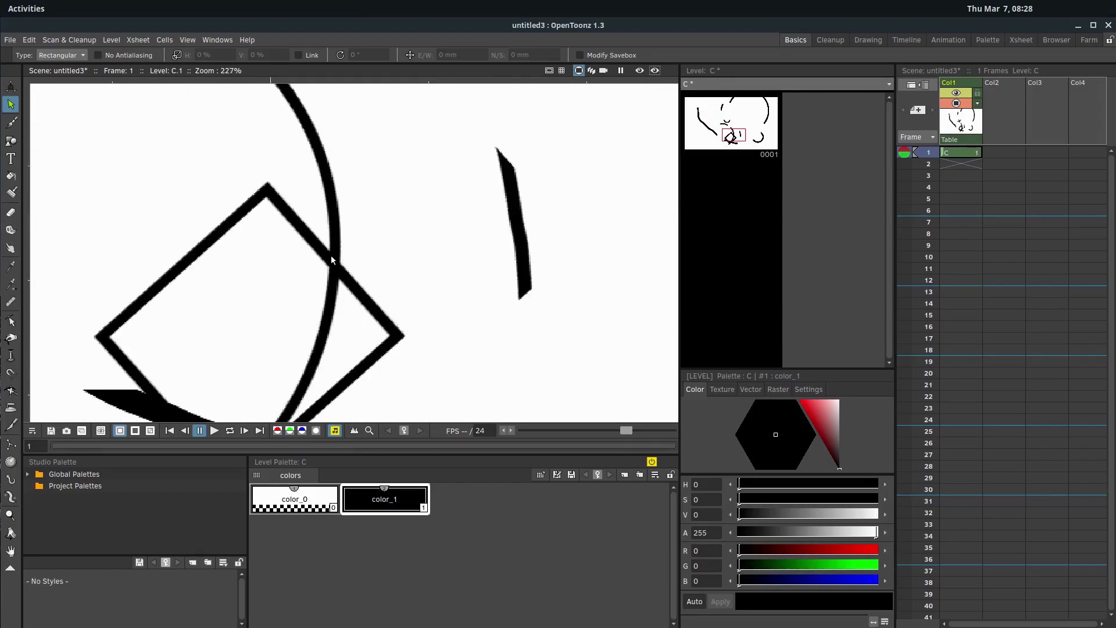
scroll(330, 256, "down", 1)
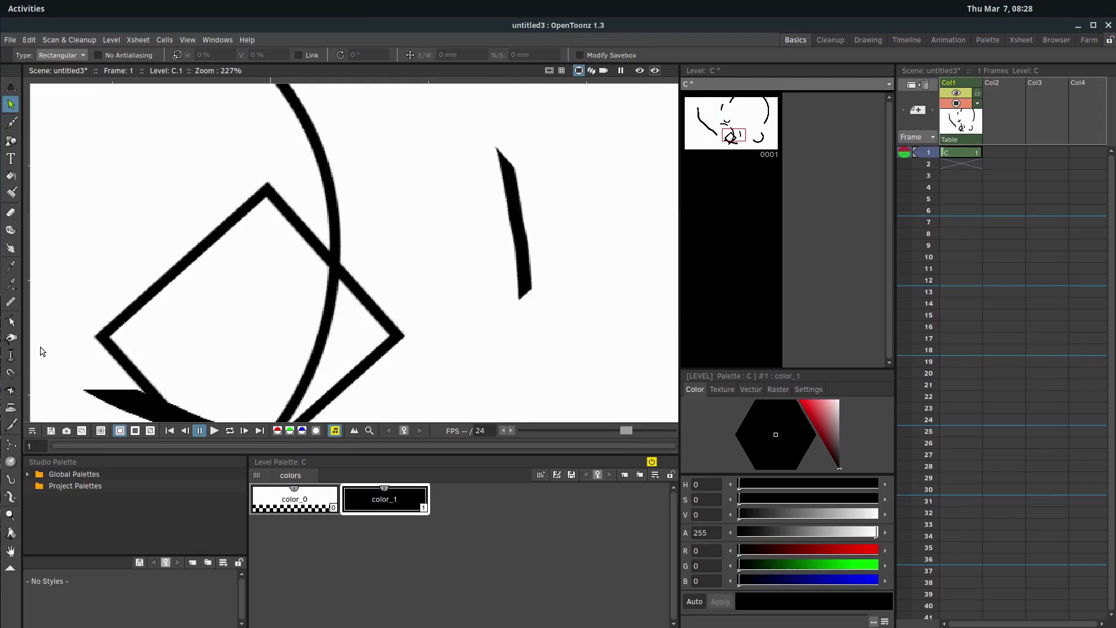
left_click(11, 323)
left_click(302, 250)
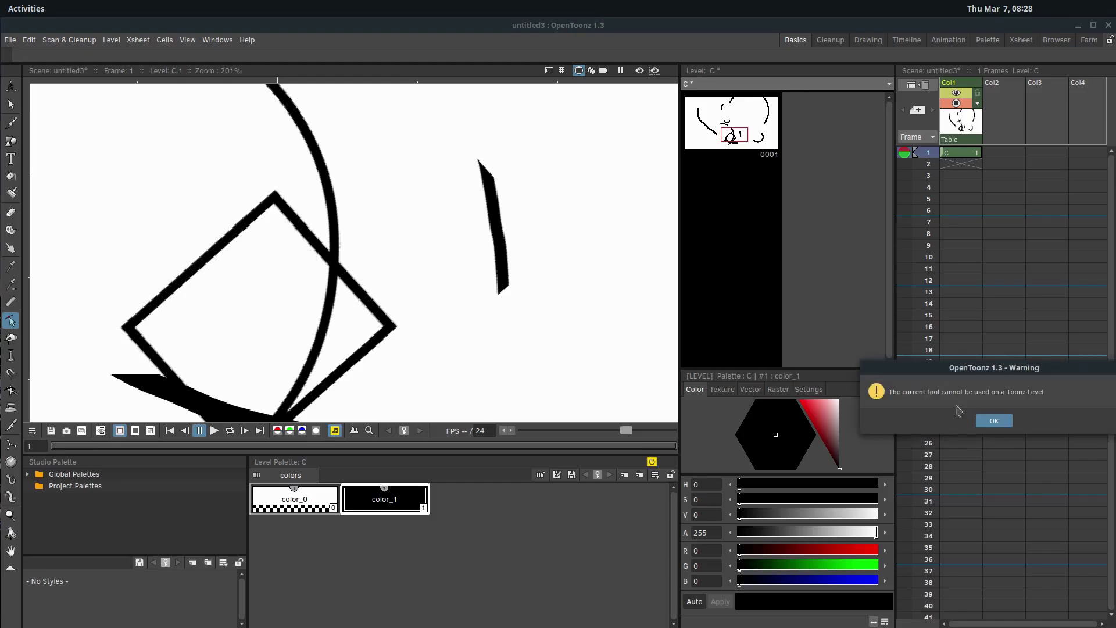
left_click(994, 421)
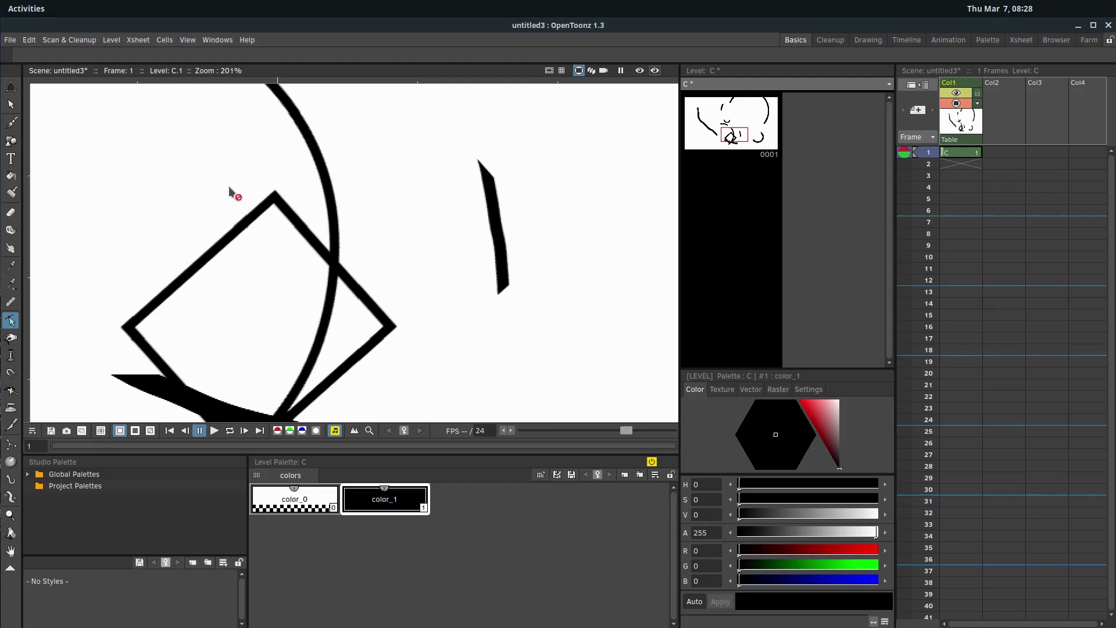
scroll(229, 186, "down", 4)
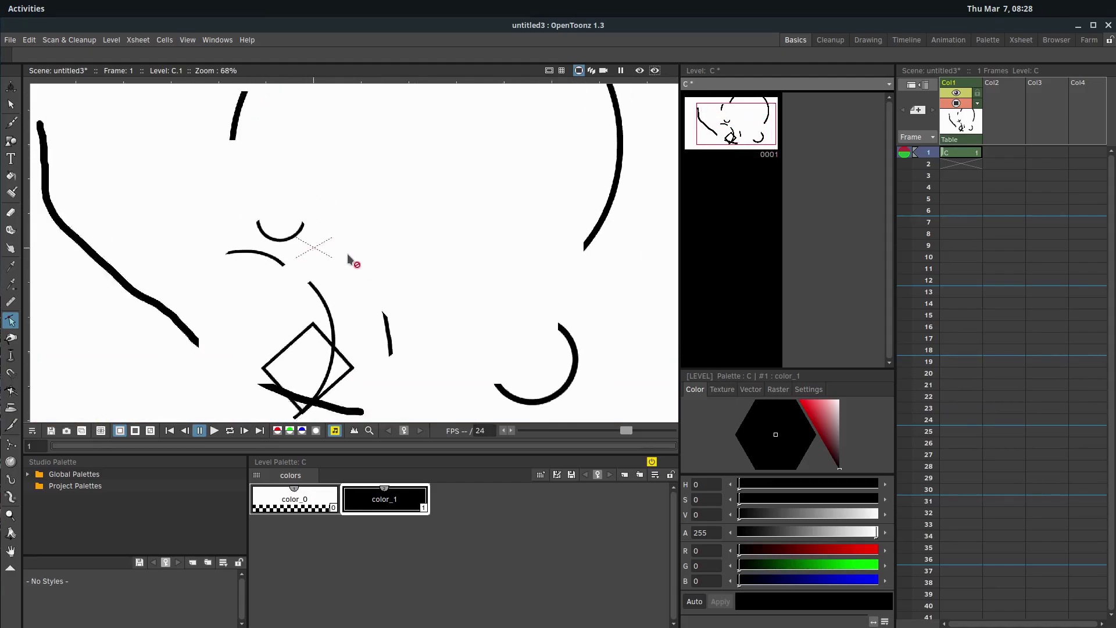
scroll(347, 256, "down", 1)
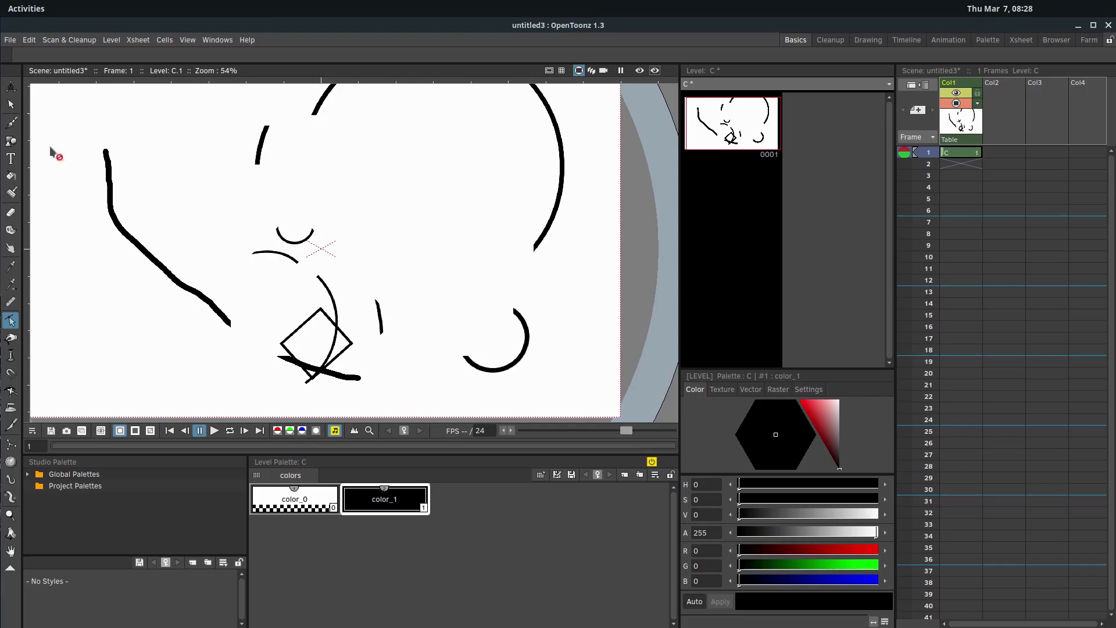
key("minus")
left_click(10, 104)
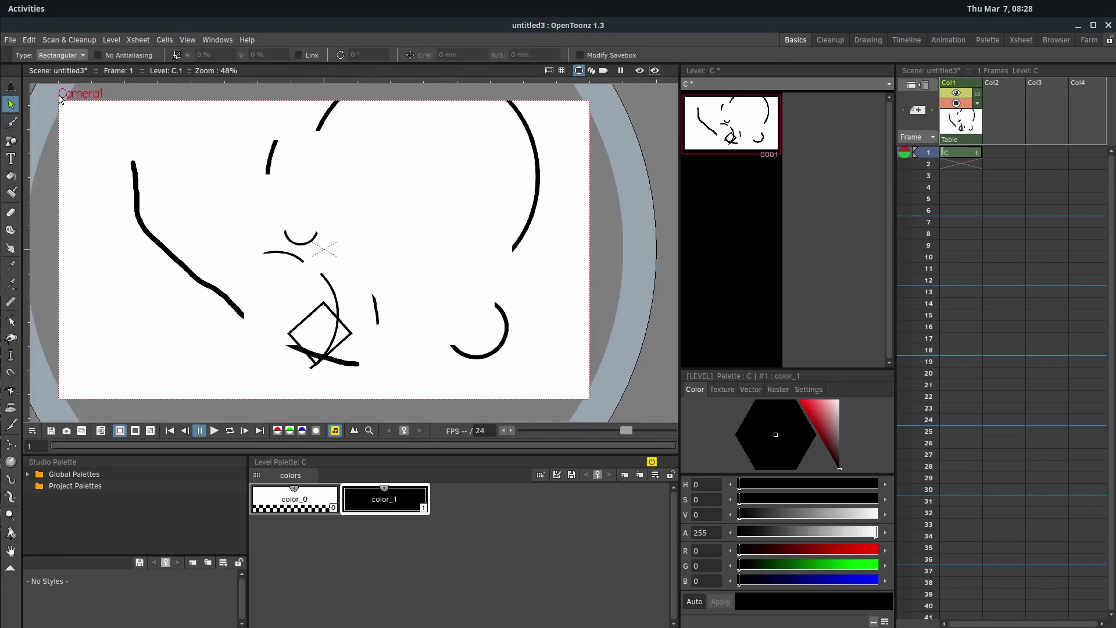
Add Toonz Vector Level B in Col2 via File > New Level, then make level C current
left_click(10, 40)
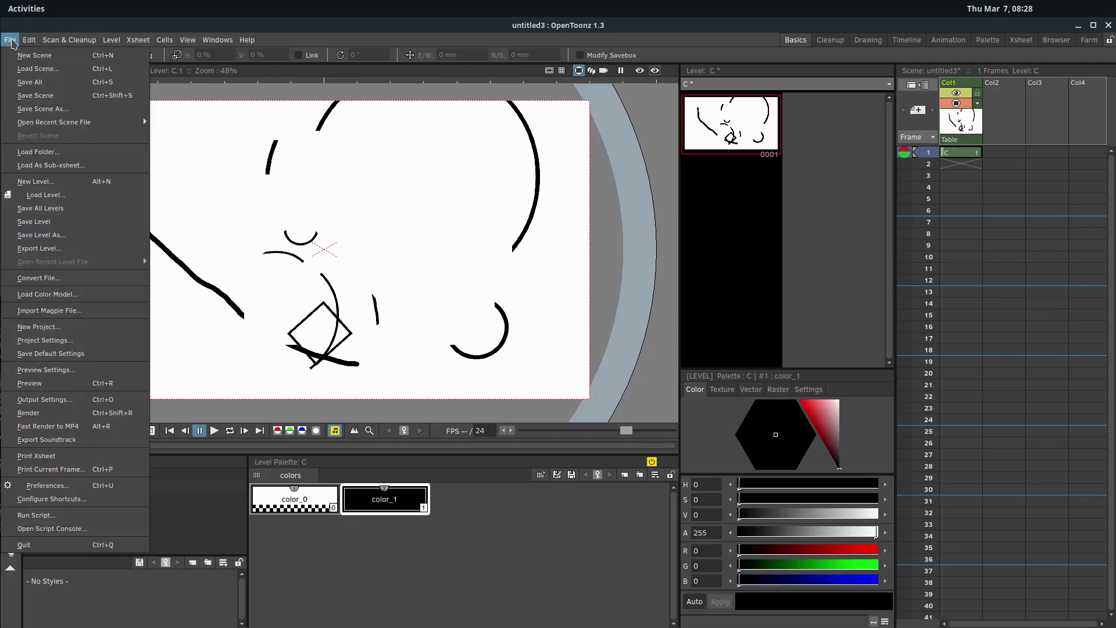
left_click(35, 182)
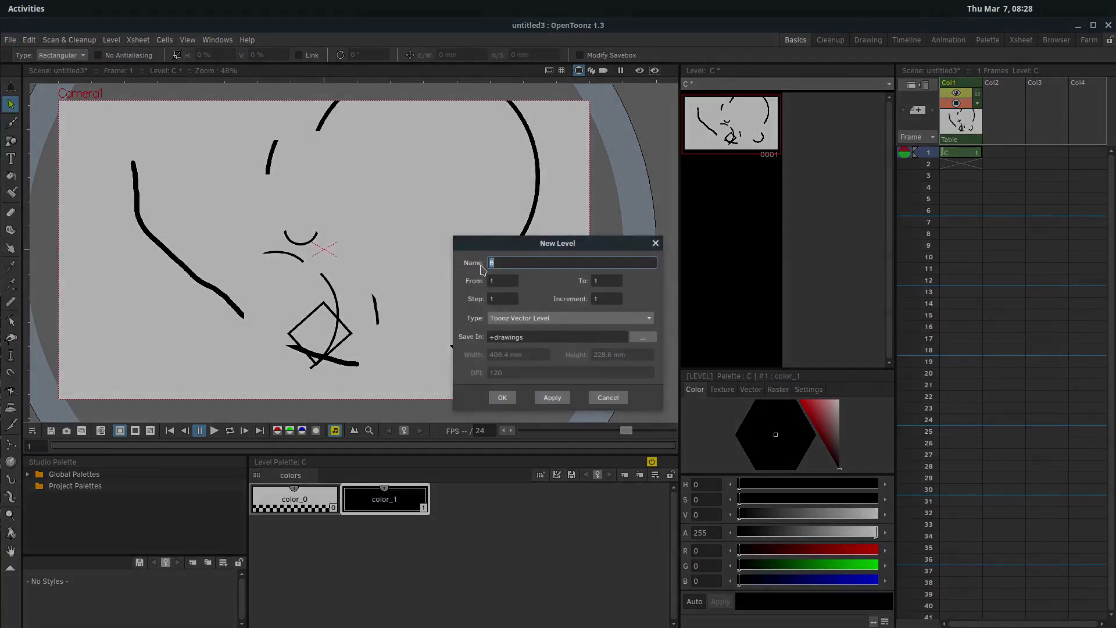
left_click(503, 398)
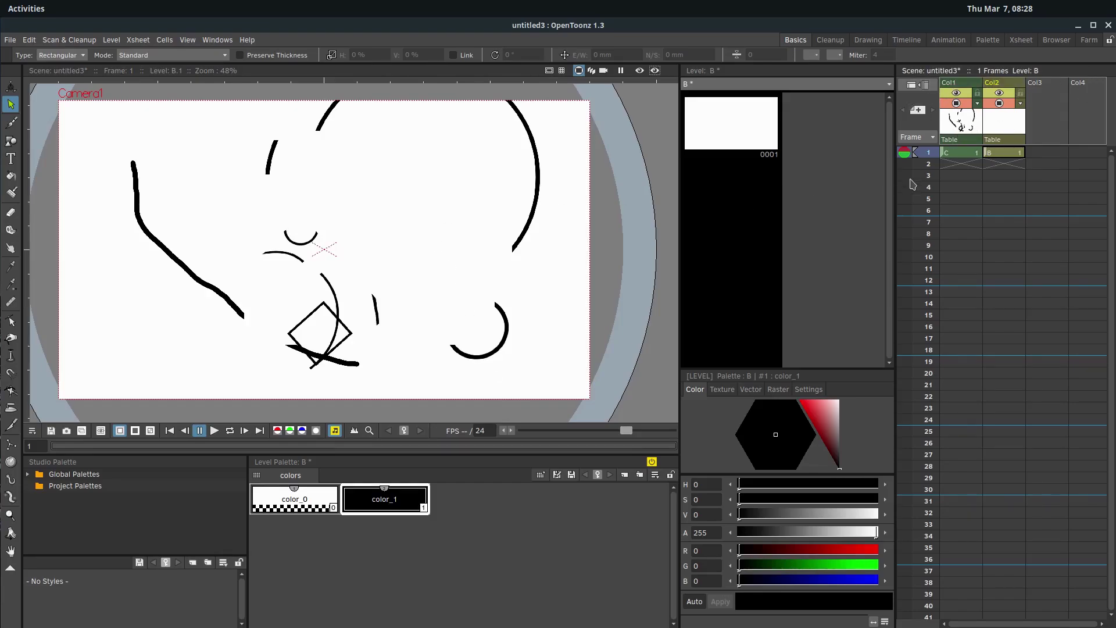
left_click(951, 154)
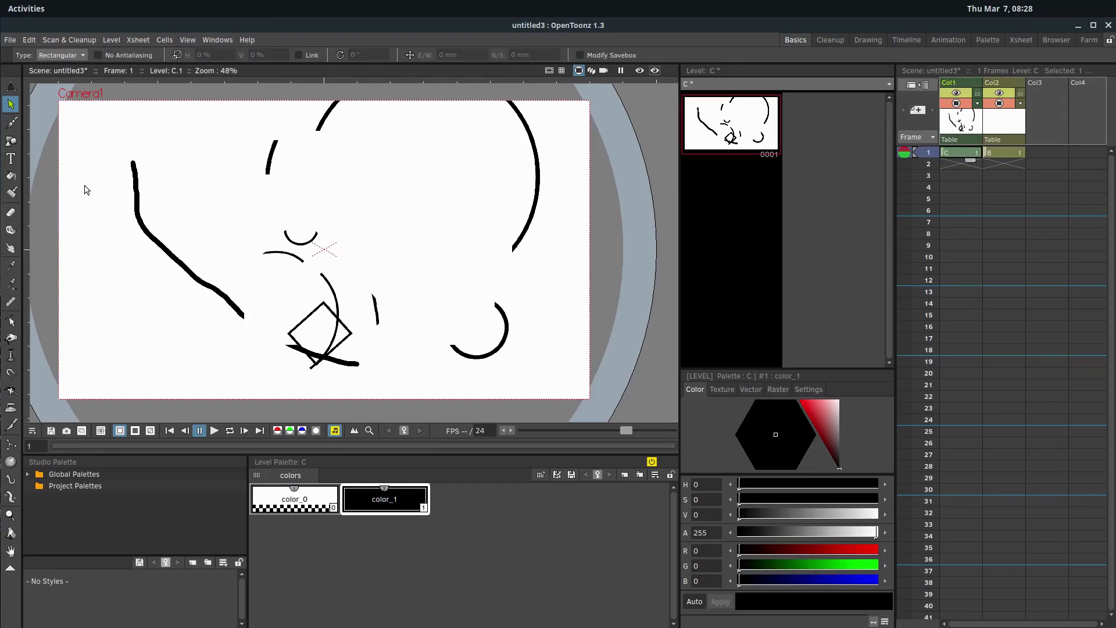
Brush a curve on raster level C above the arcs, then a long thick curve on vector level B
left_click(10, 122)
mouse_move(198, 157)
left_mouse_down()
mouse_move(217, 190)
mouse_move(369, 187)
left_mouse_up()
left_click(1009, 153)
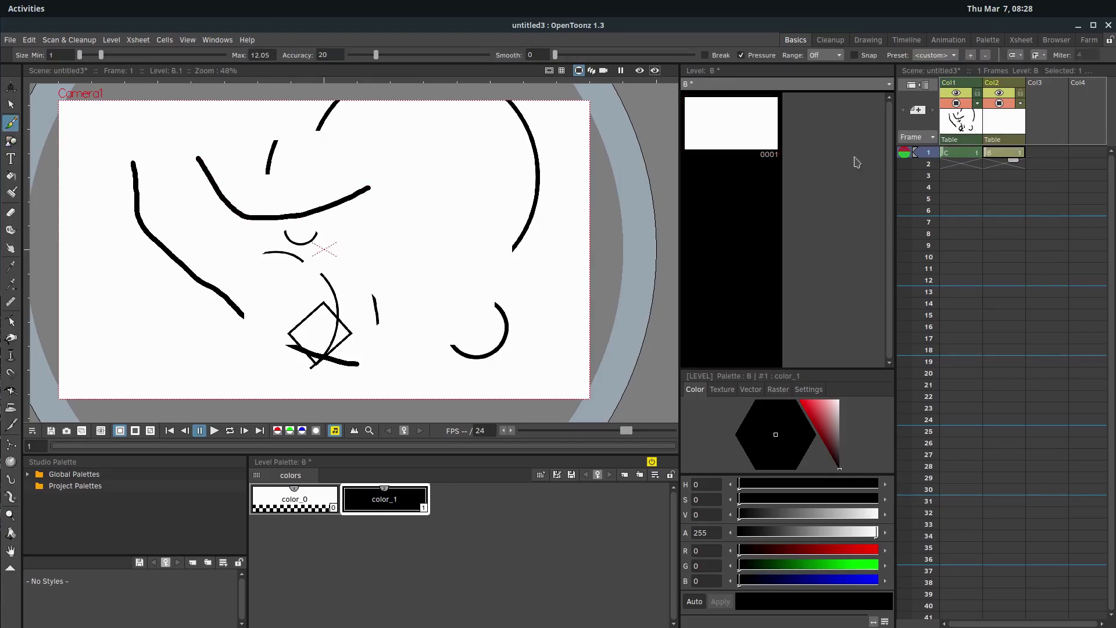
left_click(218, 241)
mouse_move(216, 240)
left_mouse_down()
mouse_move(324, 277)
mouse_move(444, 175)
left_mouse_up()
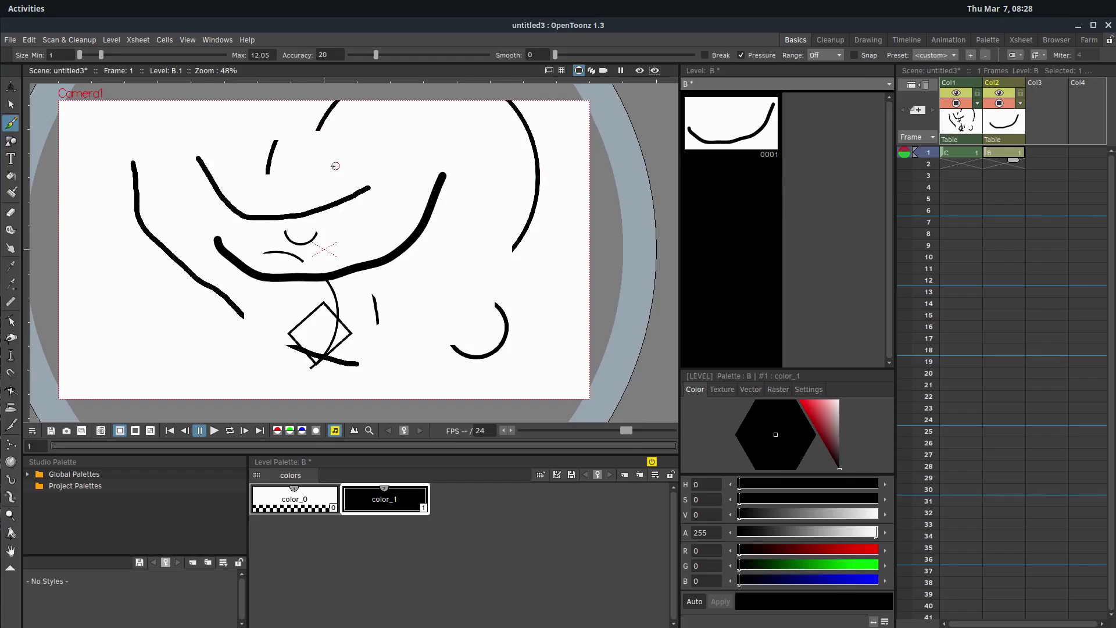
Switch between levels C and B, and hide then show column 2 to check B's stroke
left_click(944, 153)
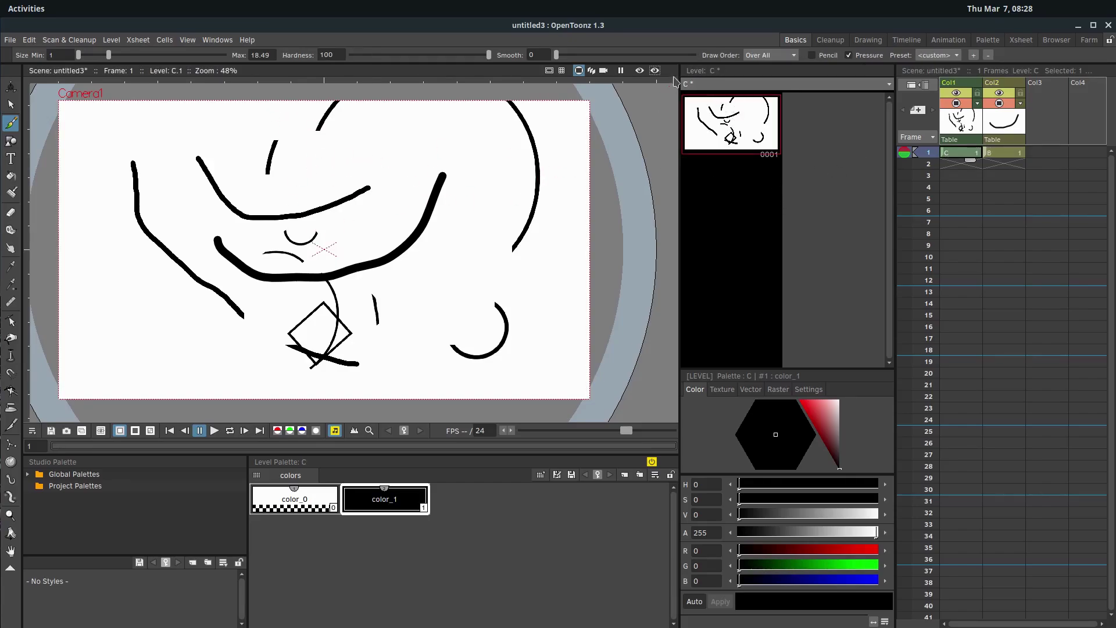
left_click(717, 135)
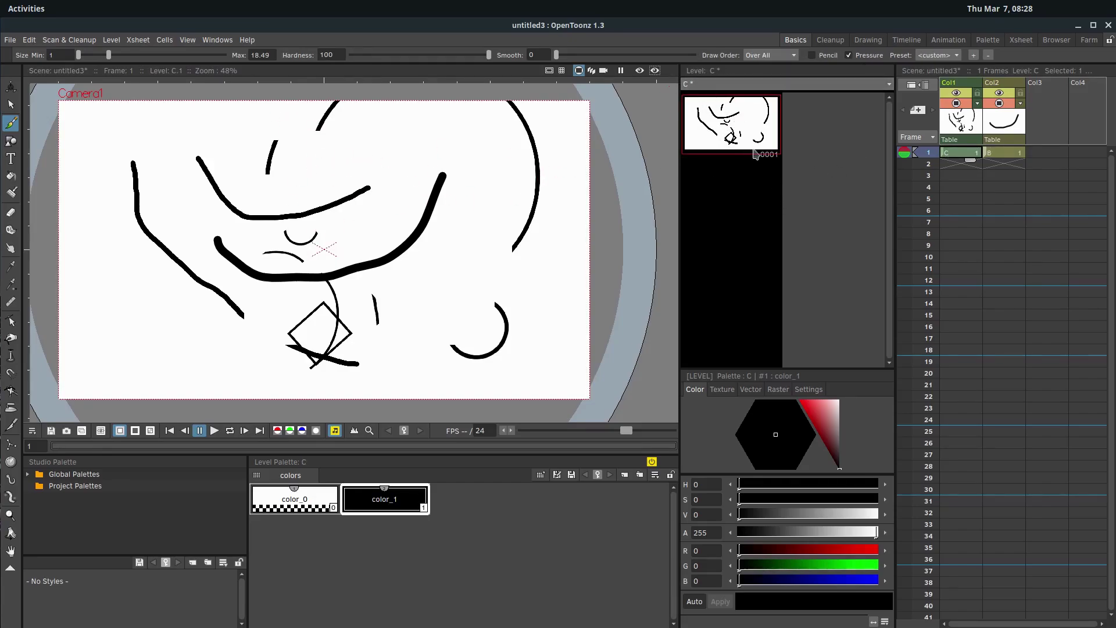
left_click(1001, 157)
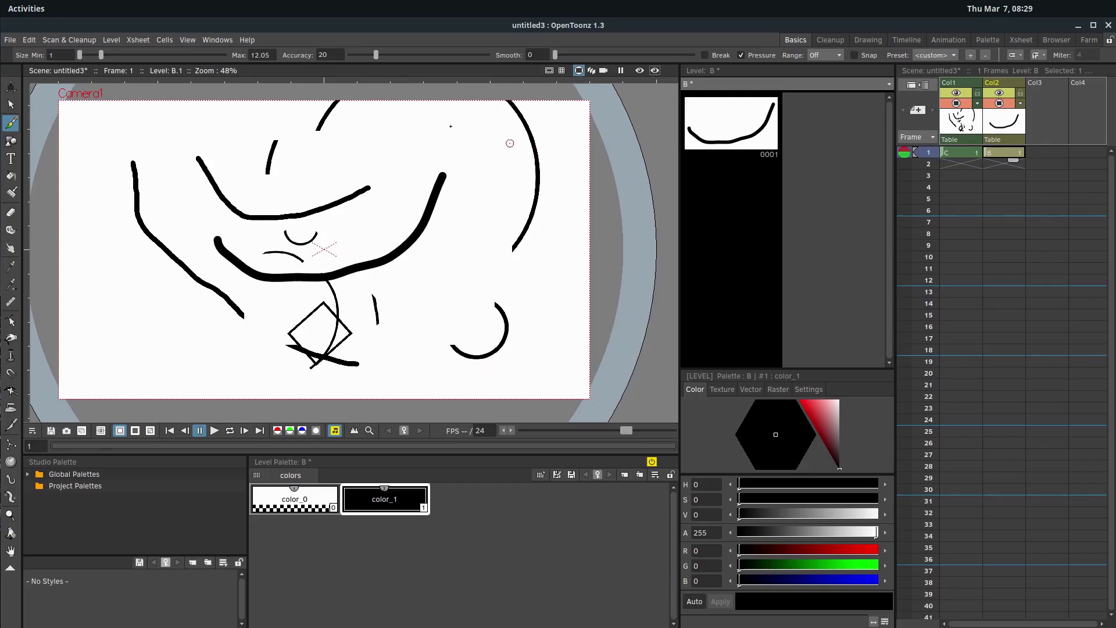
left_click(960, 107)
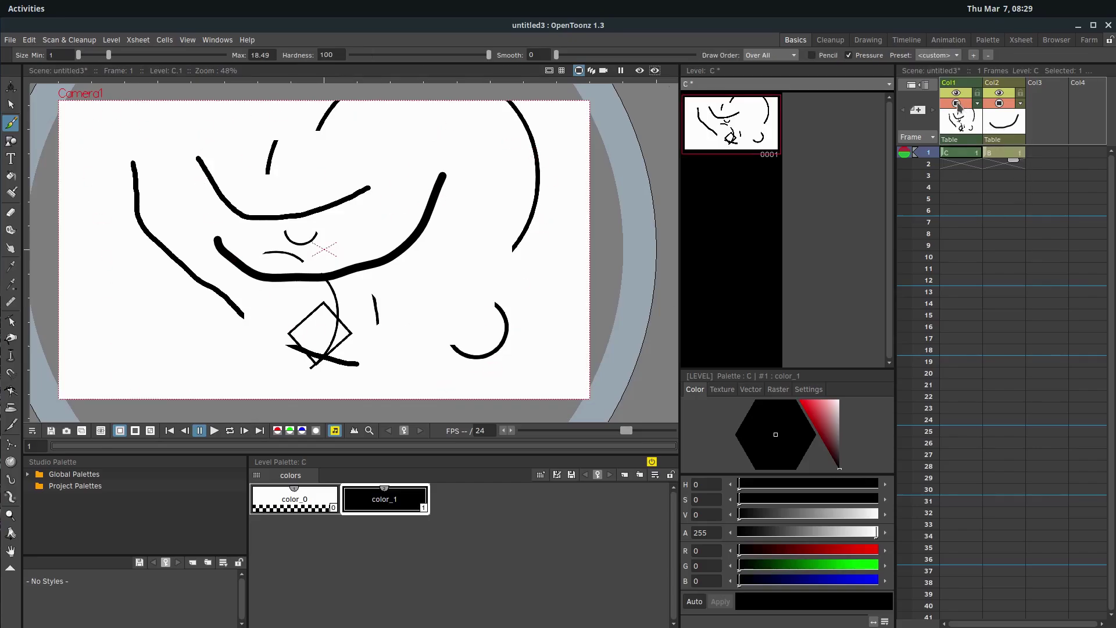
left_click(1000, 106)
left_click(1000, 104)
left_click(1000, 104)
left_click(1000, 105)
left_click(1000, 105)
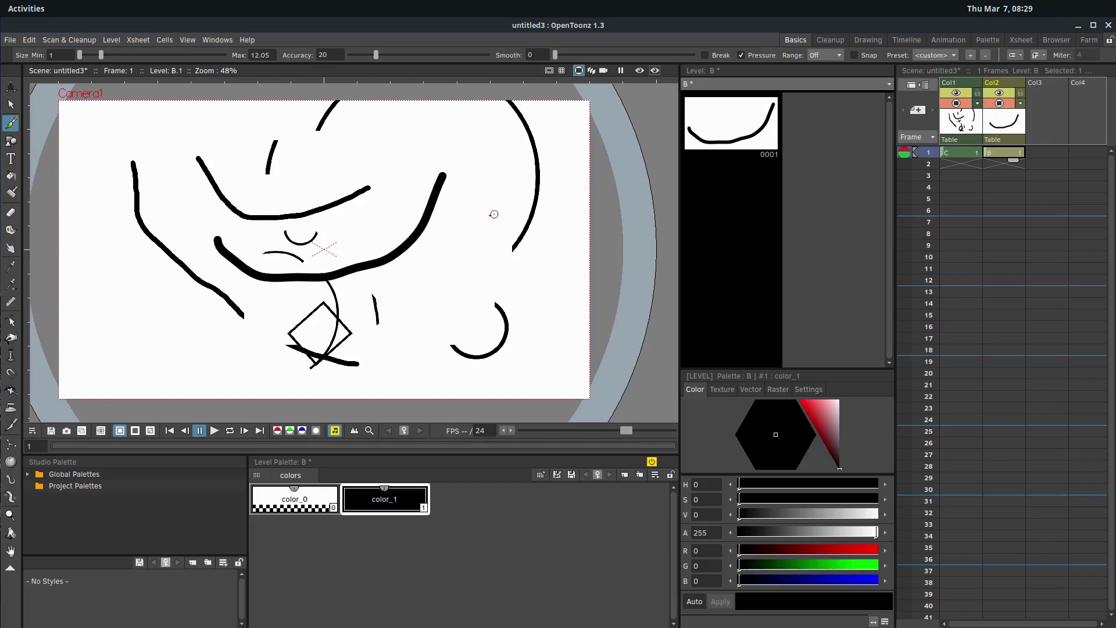
Select B's thick stroke and move it down, just above the diamond
left_click(10, 104)
left_click(407, 237)
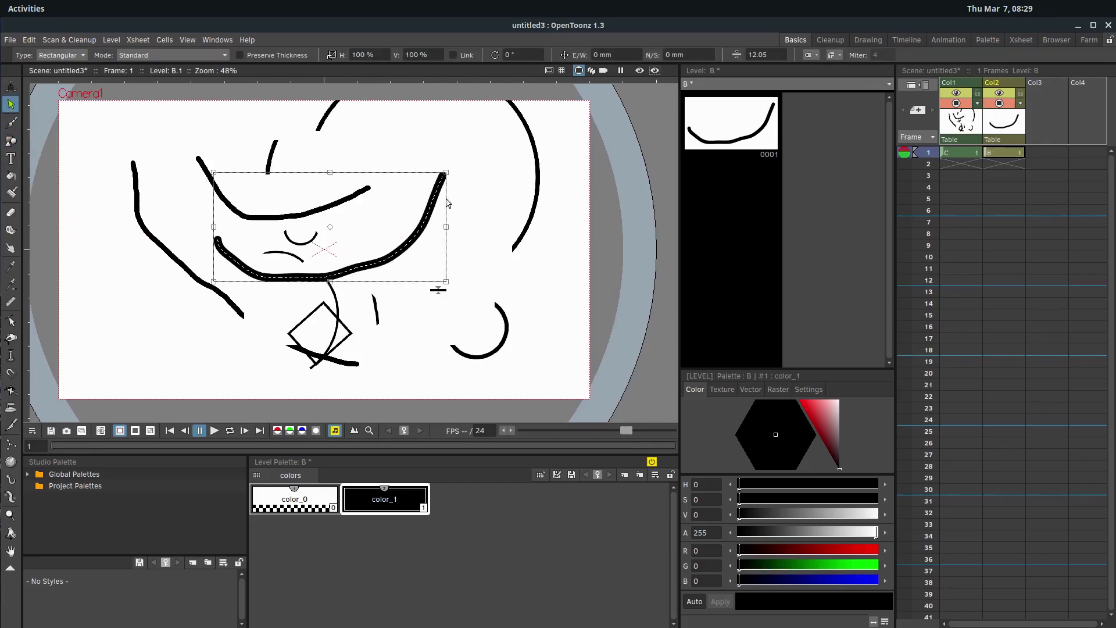
mouse_move(441, 179)
left_mouse_down()
mouse_move(414, 192)
mouse_move(333, 186)
mouse_move(507, 193)
mouse_move(458, 215)
left_mouse_up()
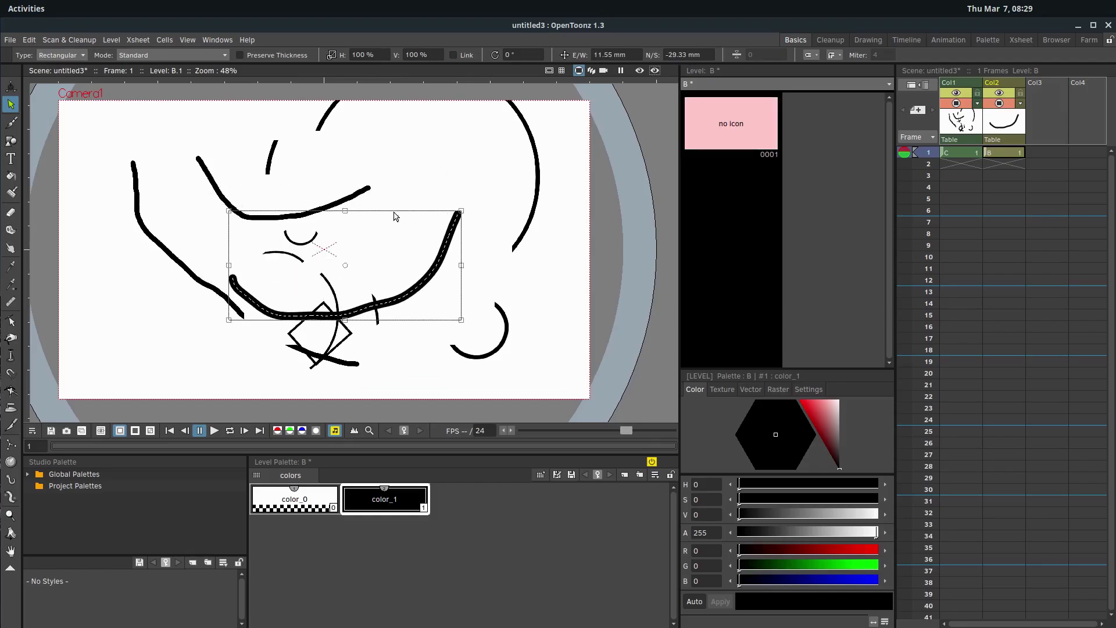
left_click(181, 207)
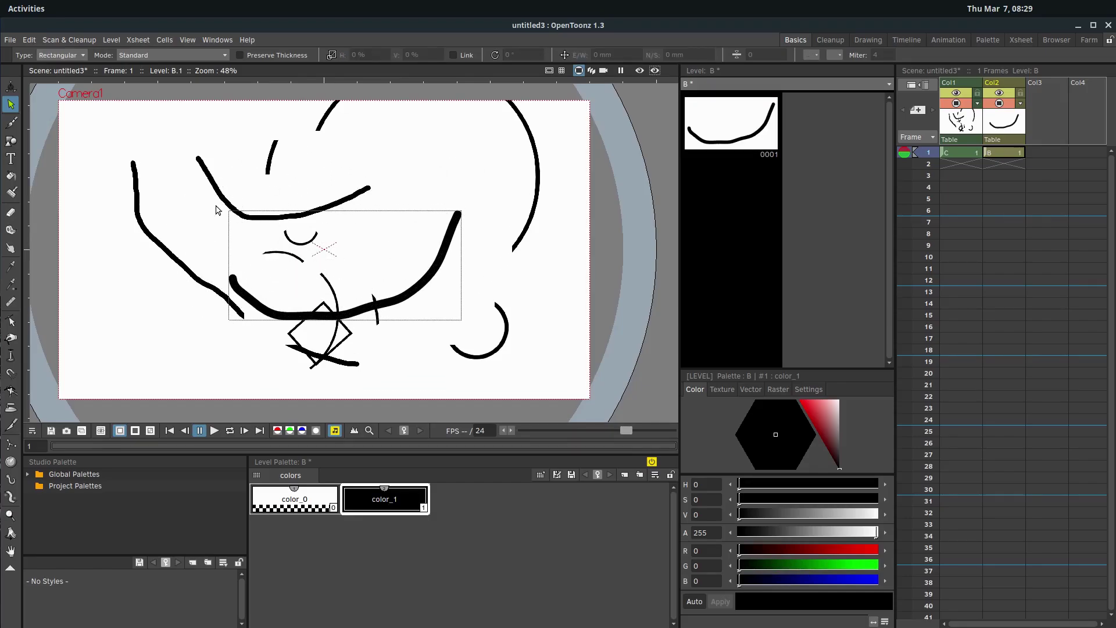